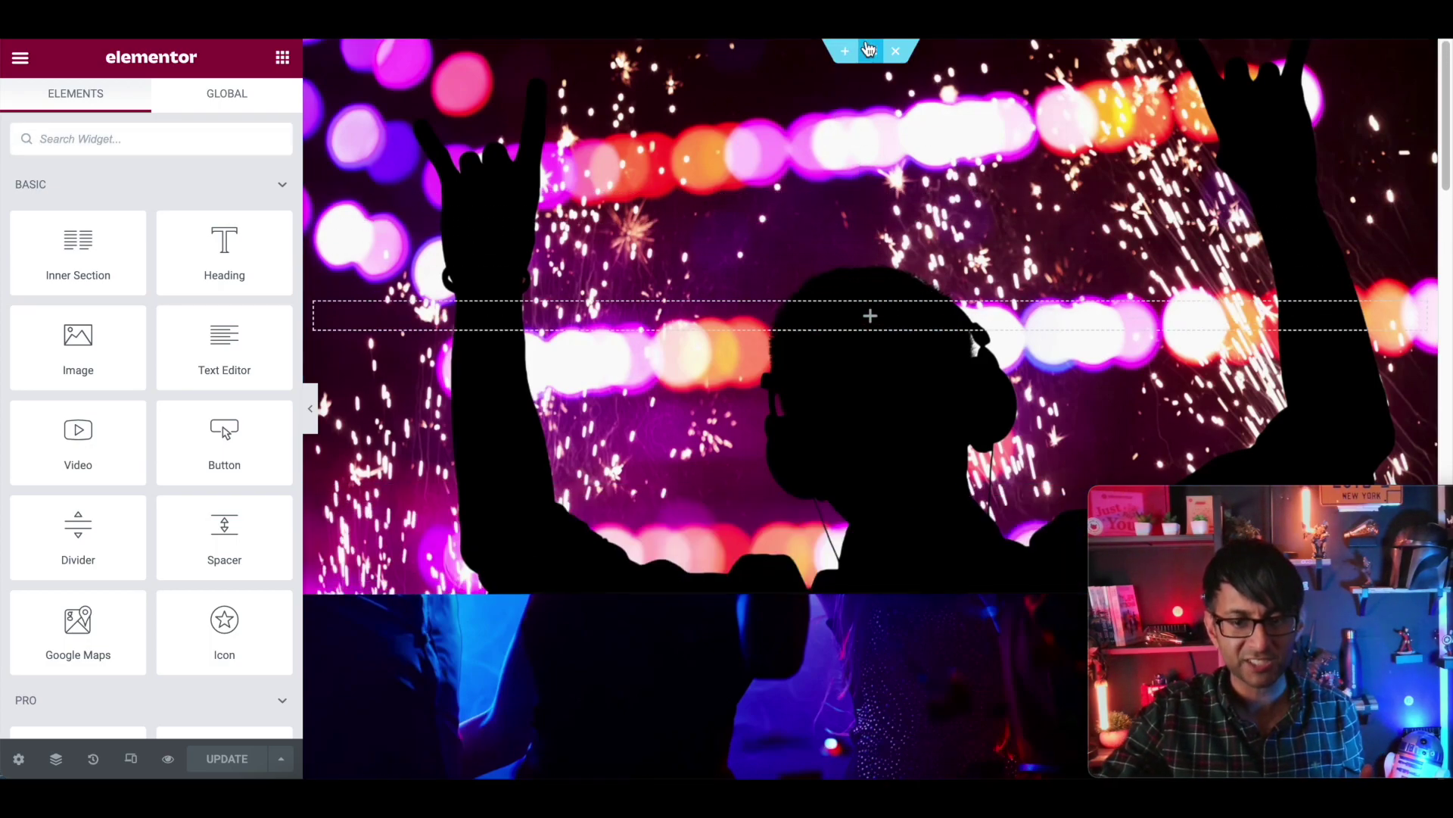
Step: Select the top image section and show its Style tab Background settings
left_click(871, 51)
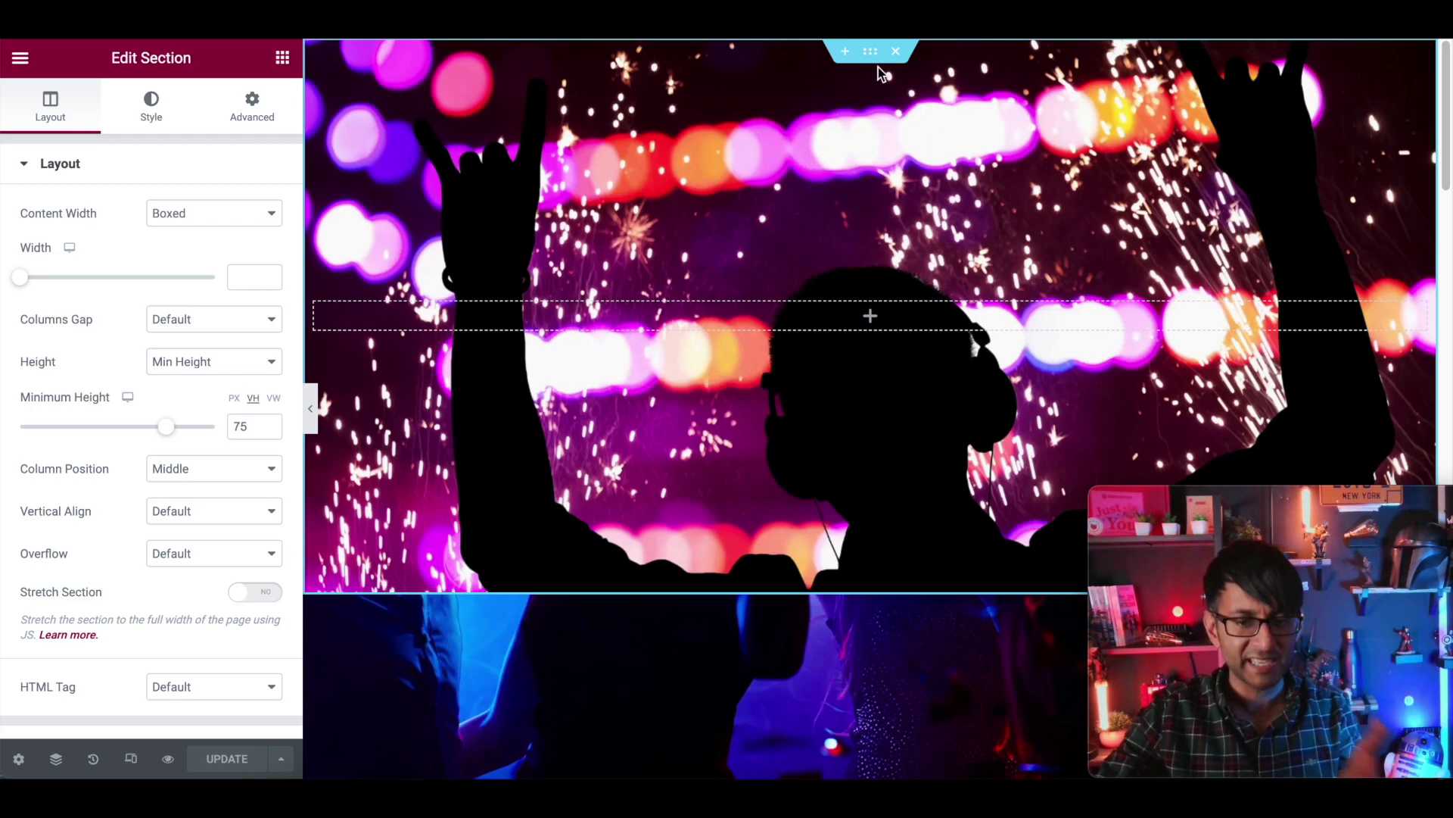
left_click(151, 106)
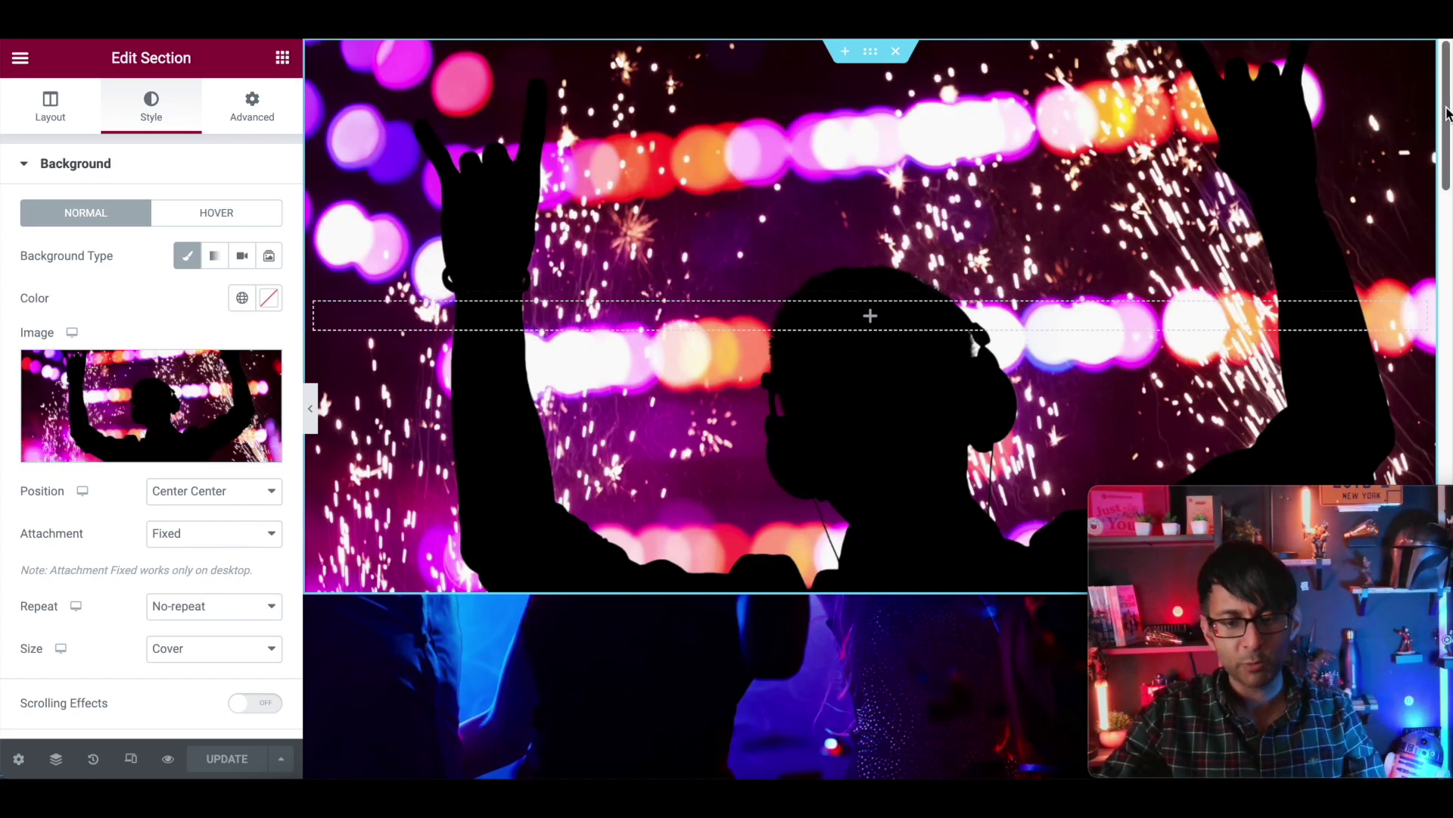
left_click_drag(1446, 113, 1451, 148)
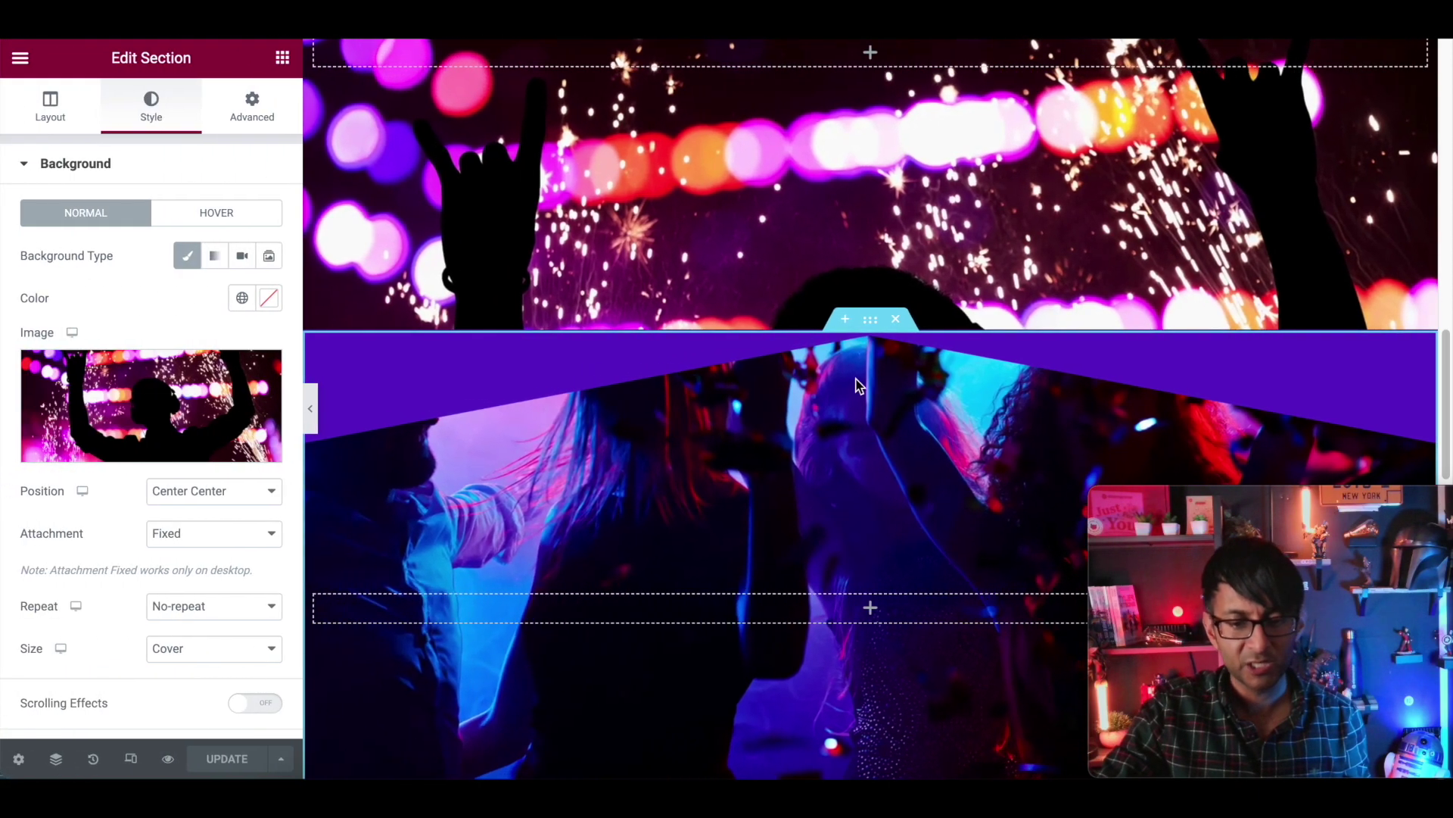
Step: Select the lower image section and expand its Style tab Shape Divider settings
left_click(871, 319)
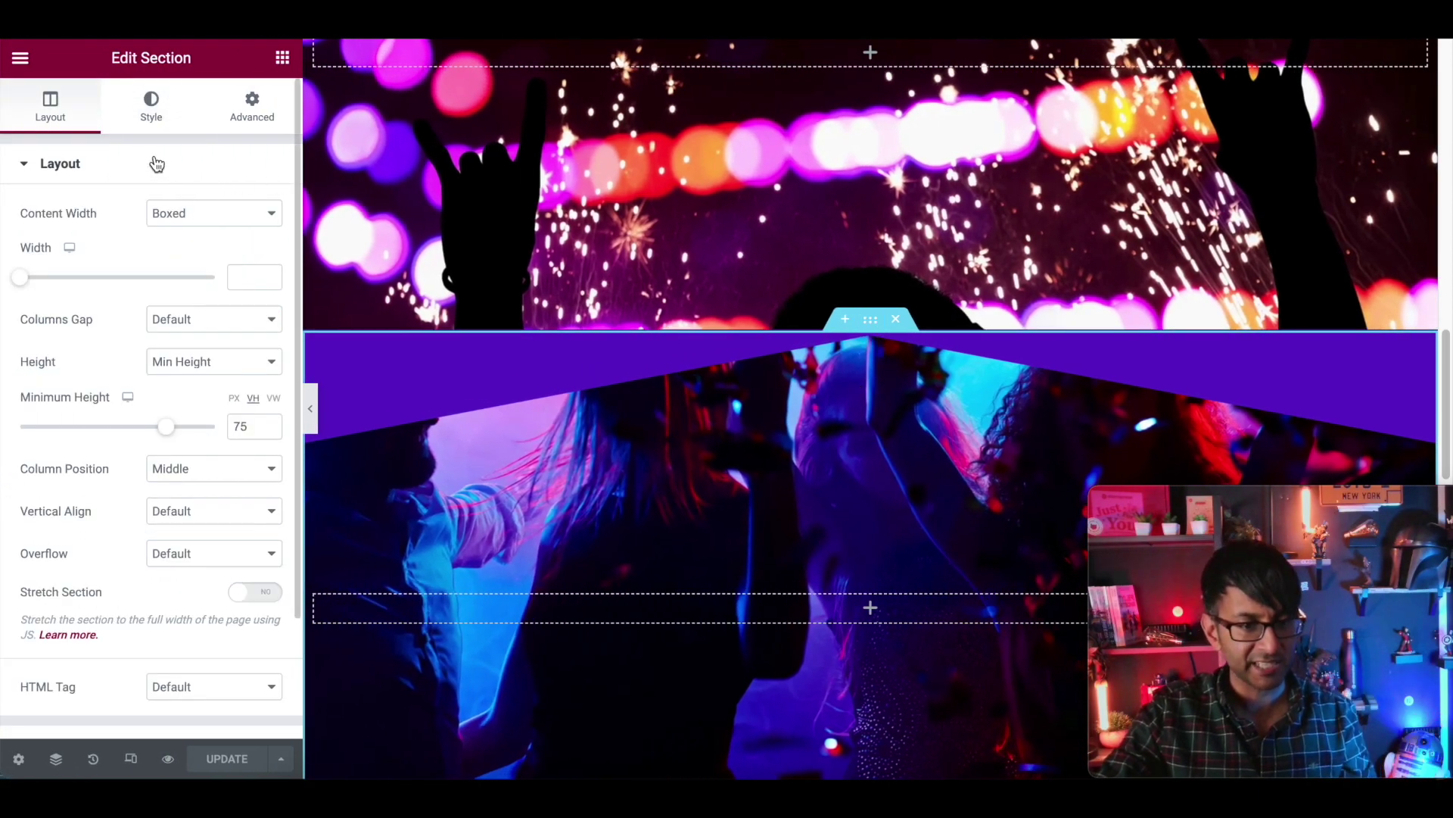
left_click(152, 117)
scroll(192, 493, "down", 5)
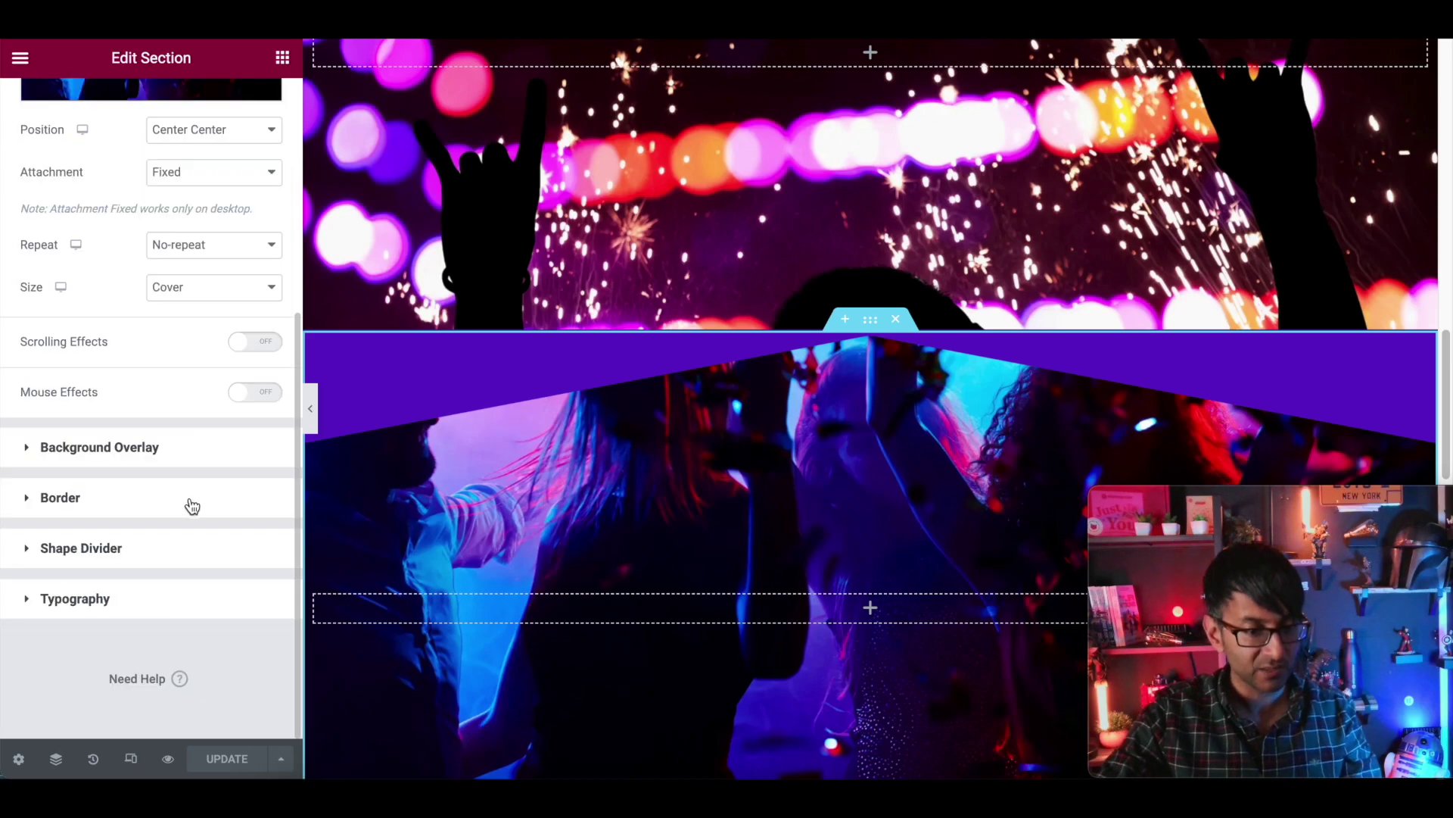
left_click(162, 550)
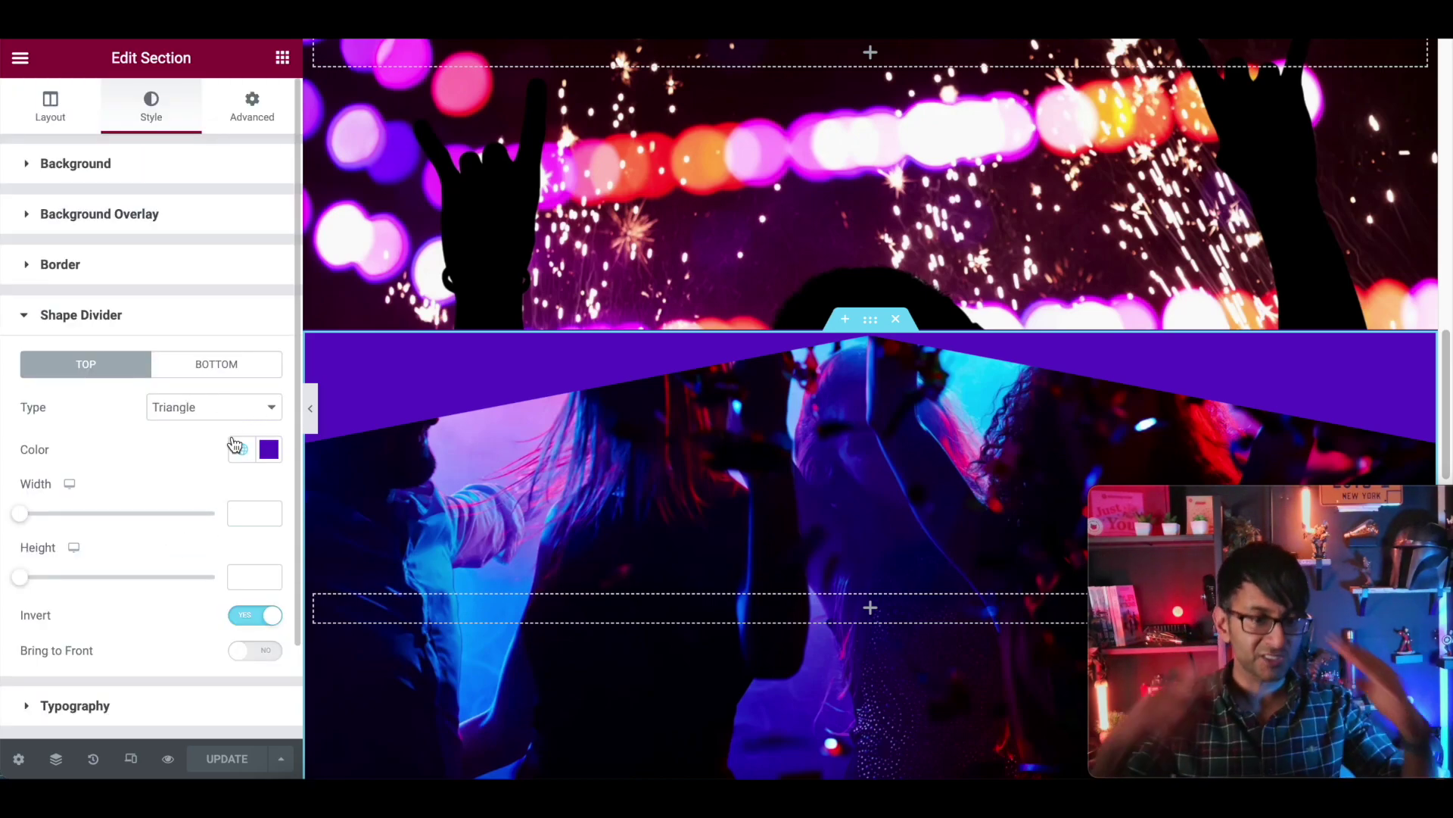
Step: Try the Zigzag and Mountains dividers, return to Triangle, and toggle Invert off and on
left_click(227, 408)
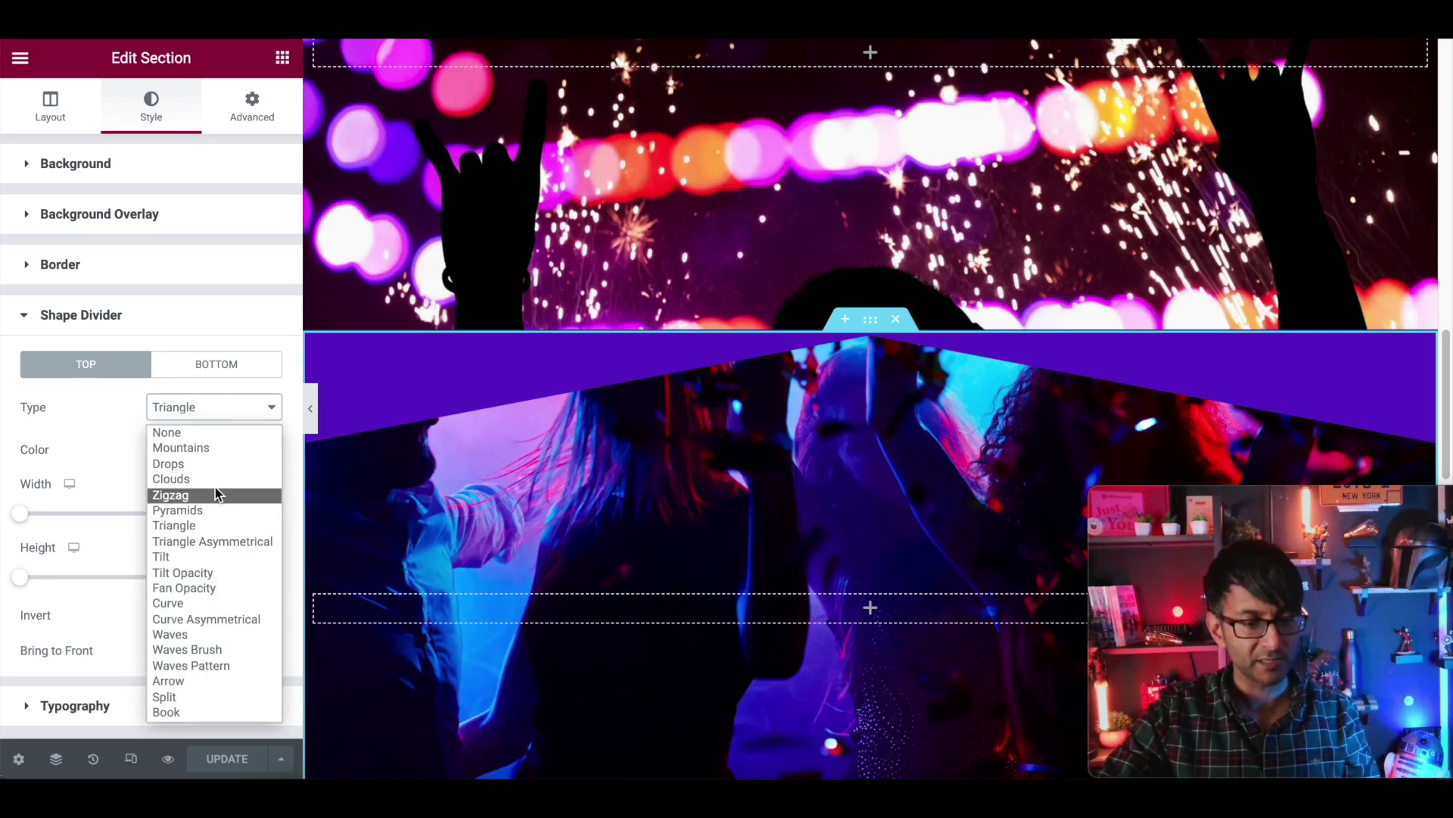
left_click(215, 492)
left_click(220, 413)
left_click(211, 448)
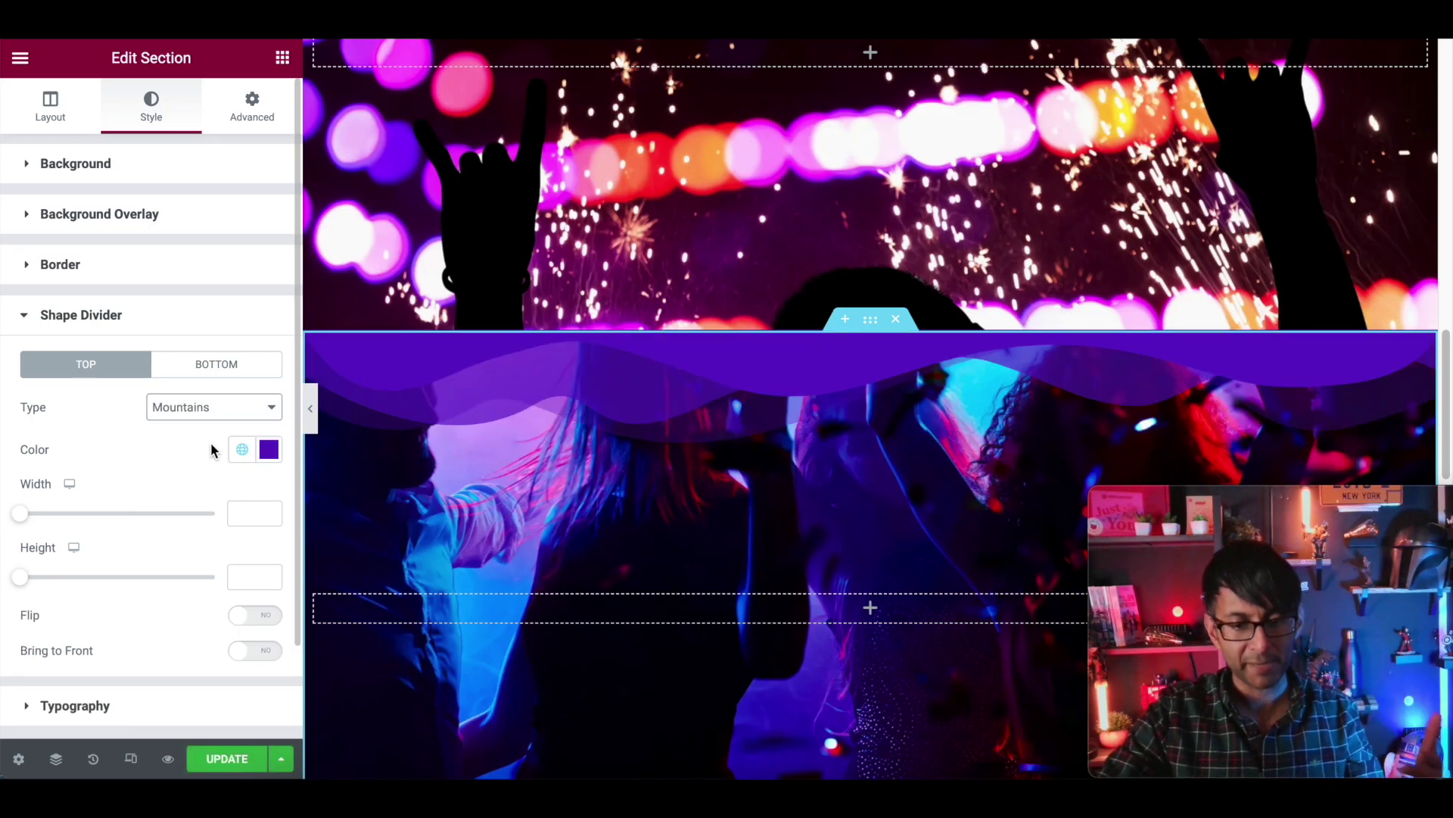
left_click(205, 412)
left_click(202, 525)
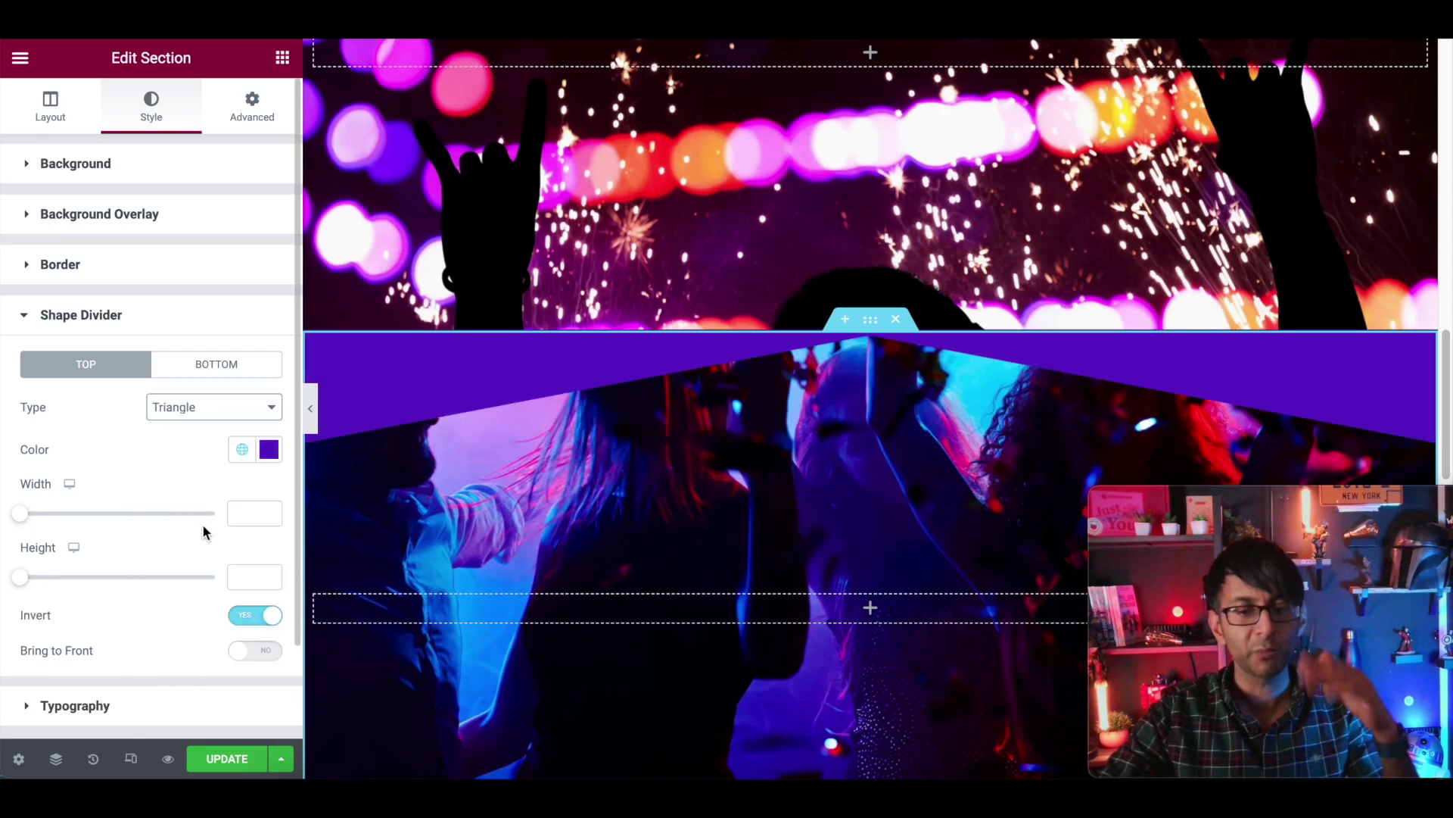
left_click(253, 617)
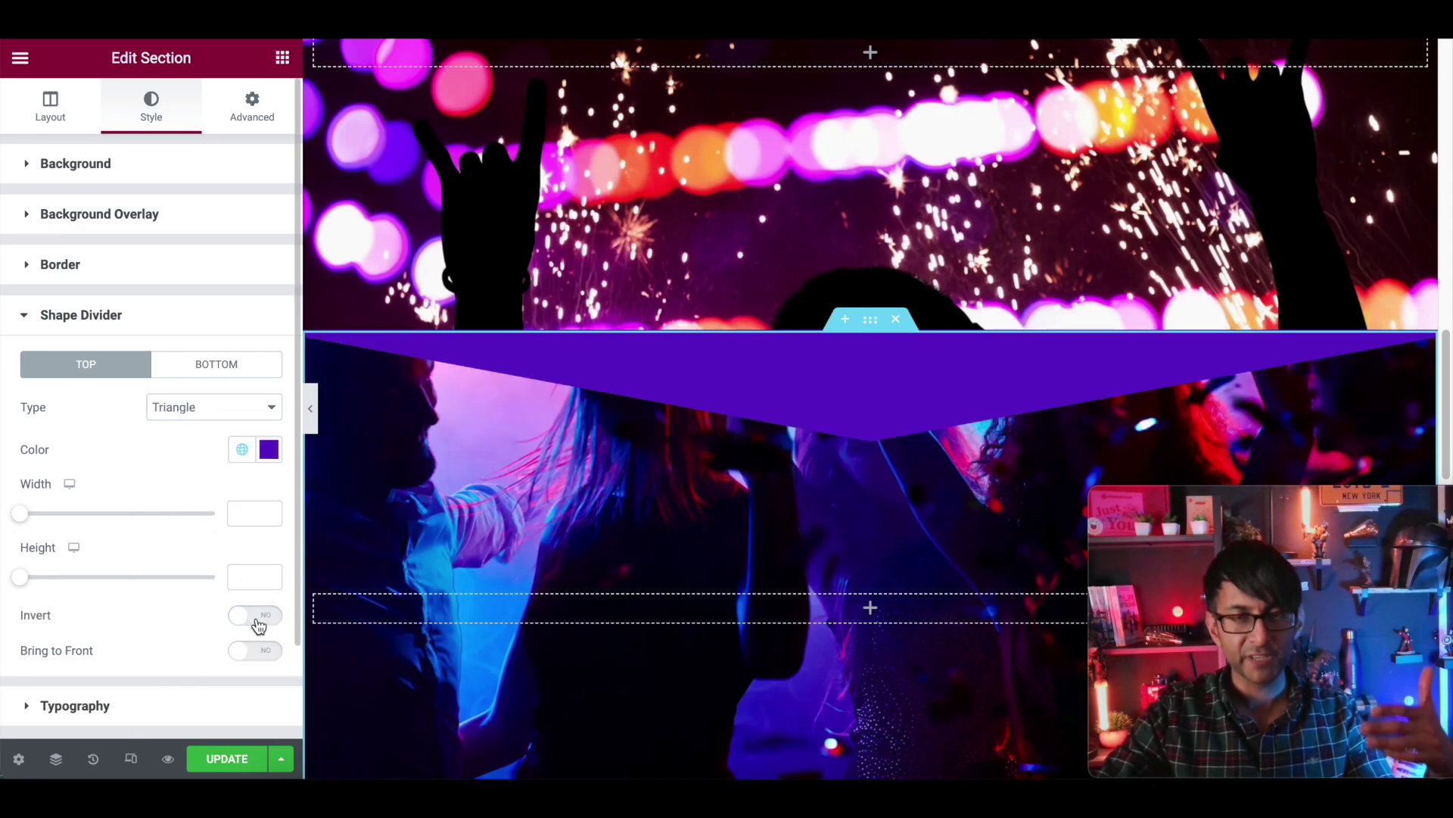
left_click(254, 617)
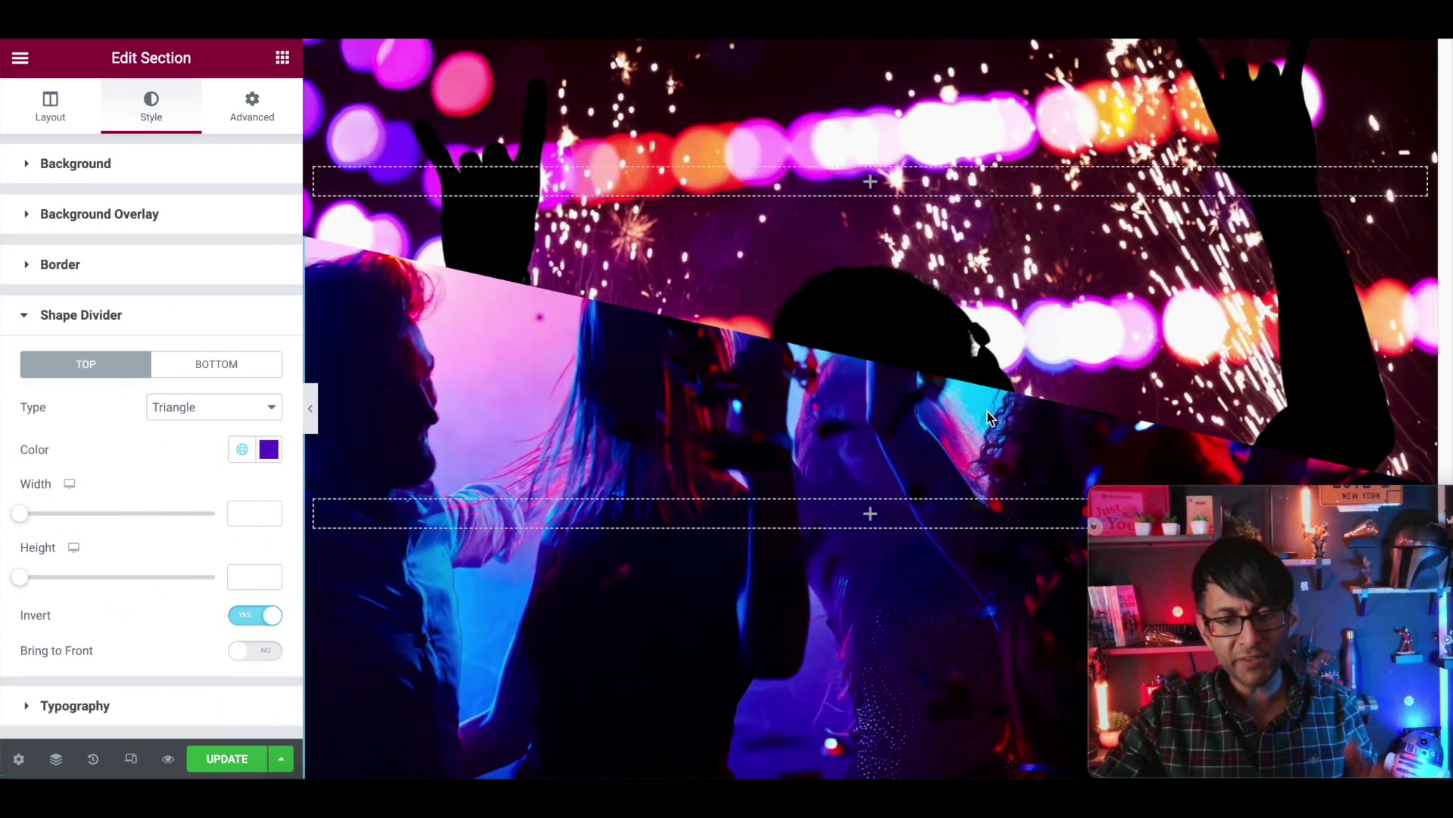
Step: In the Navigator, select the last Bottom section and change its top margin from -313 to 0
left_click(55, 758)
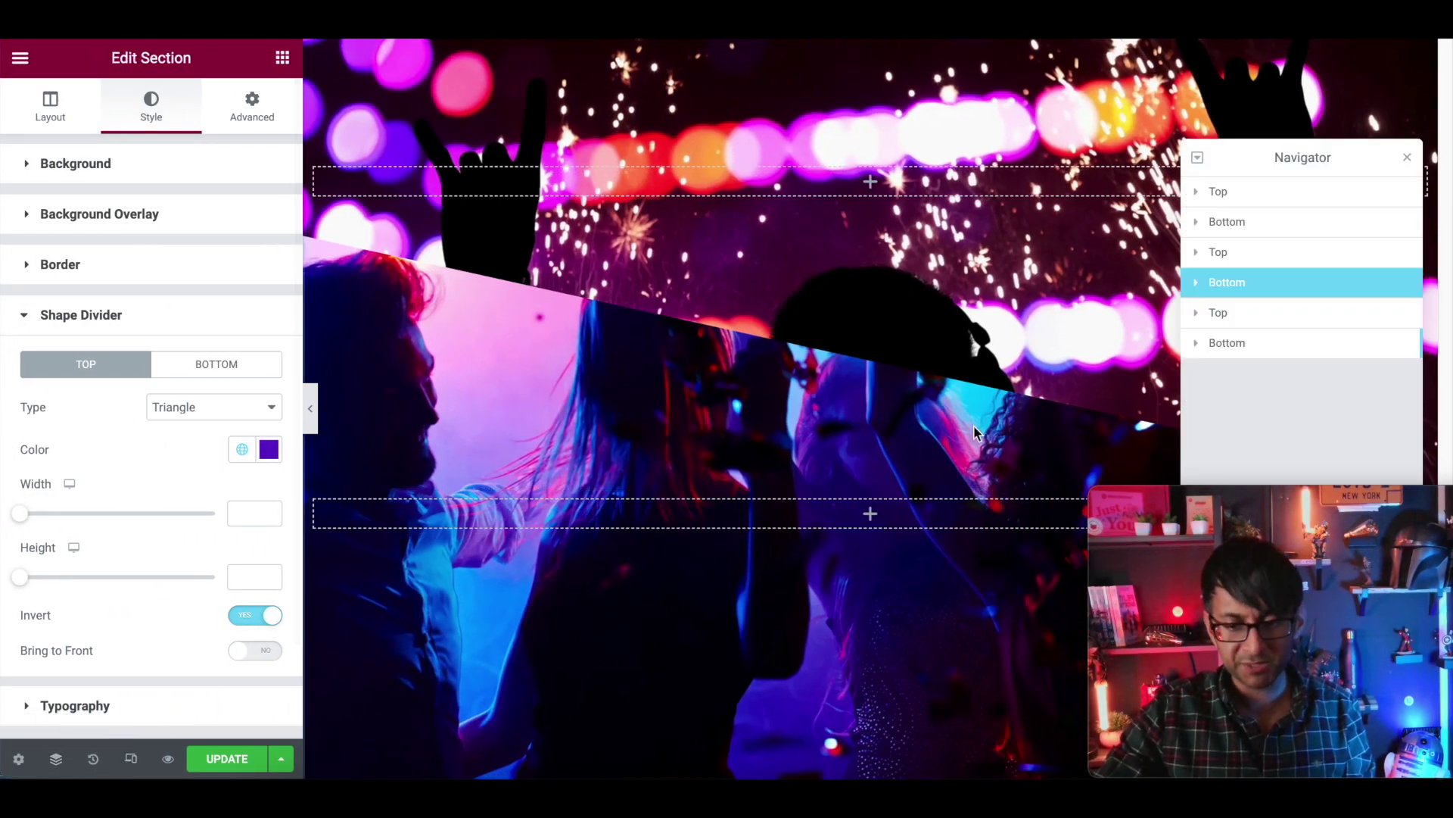
left_click(1279, 357)
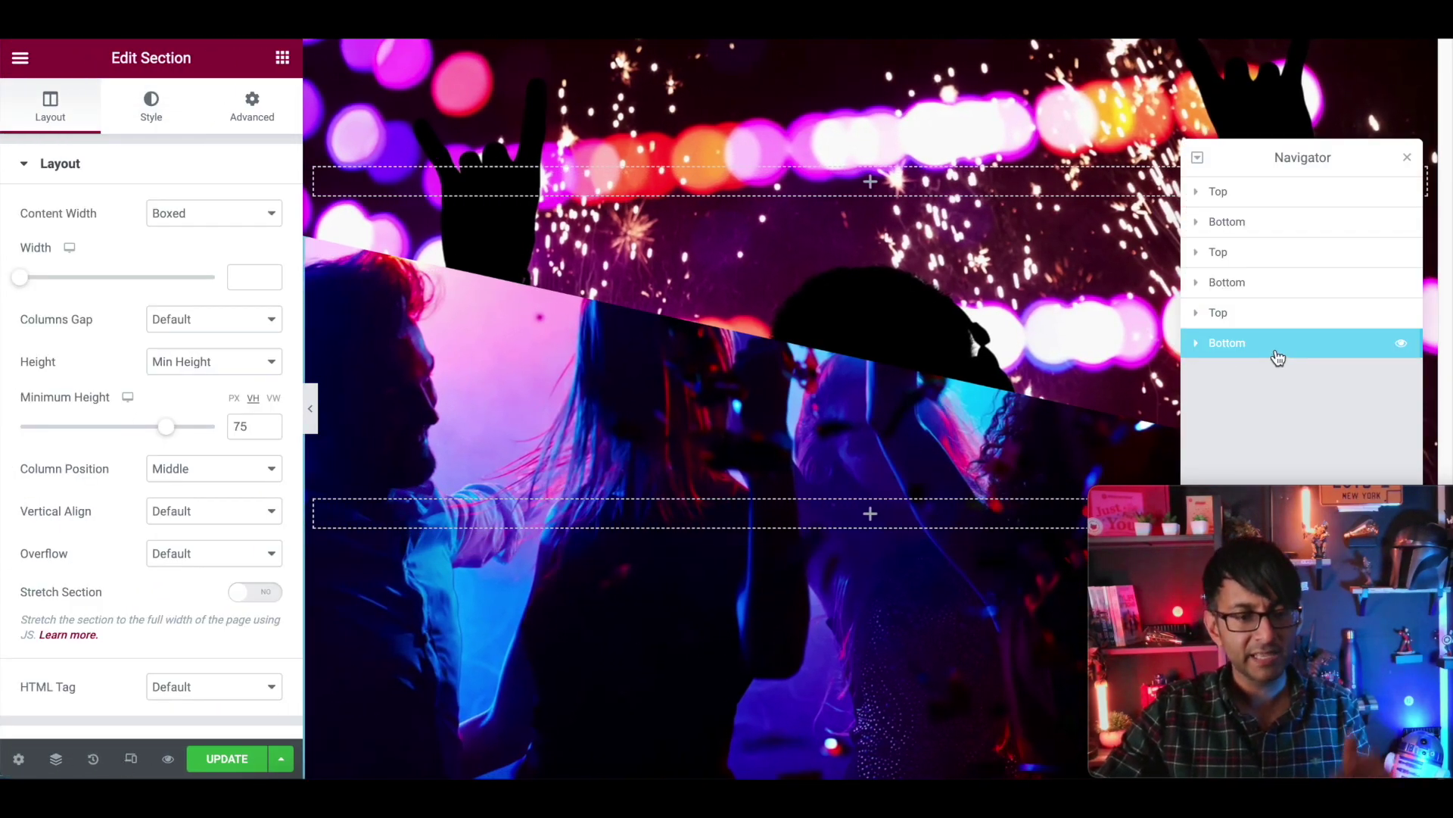
left_click(263, 119)
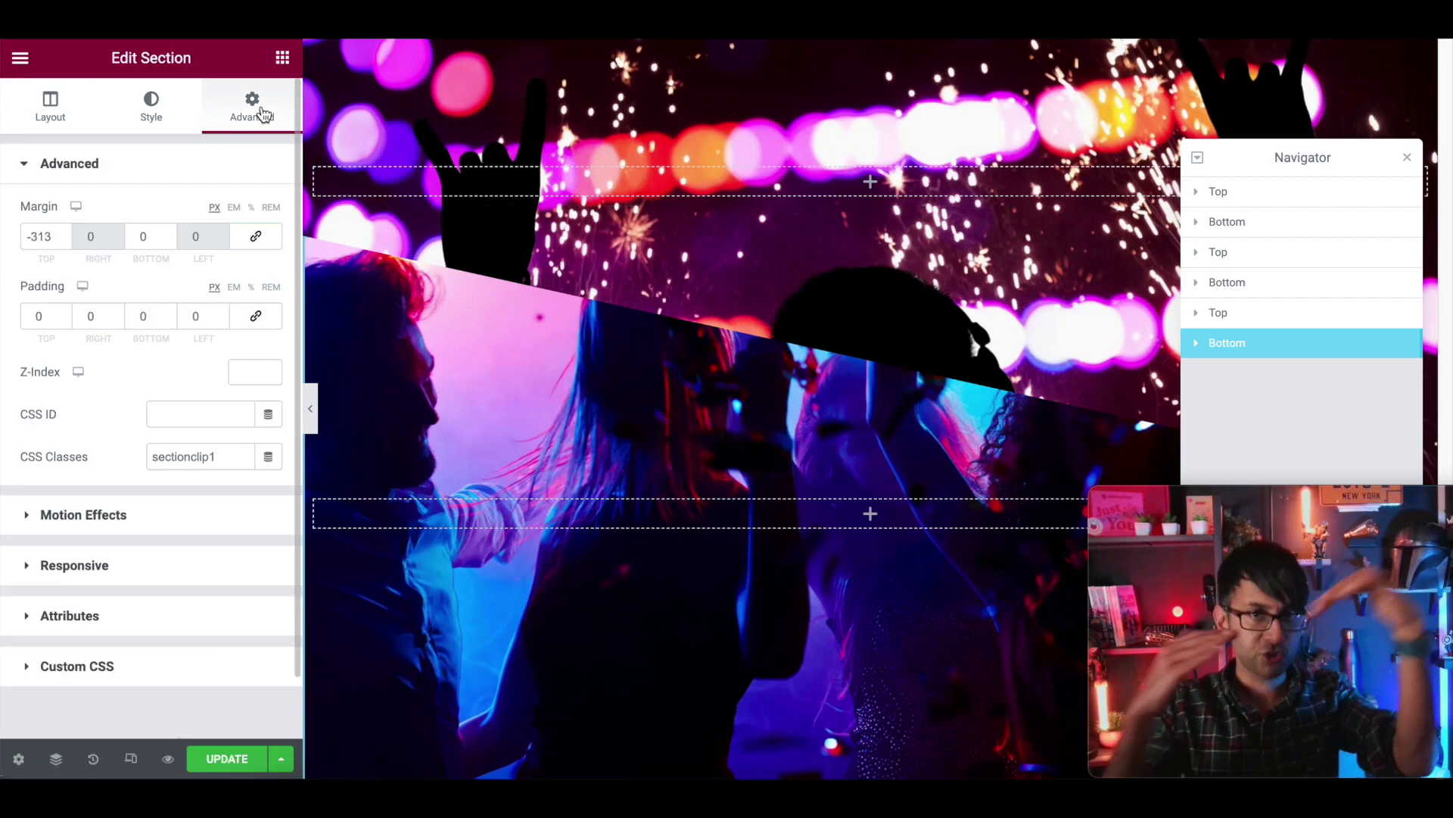
double_click(54, 237)
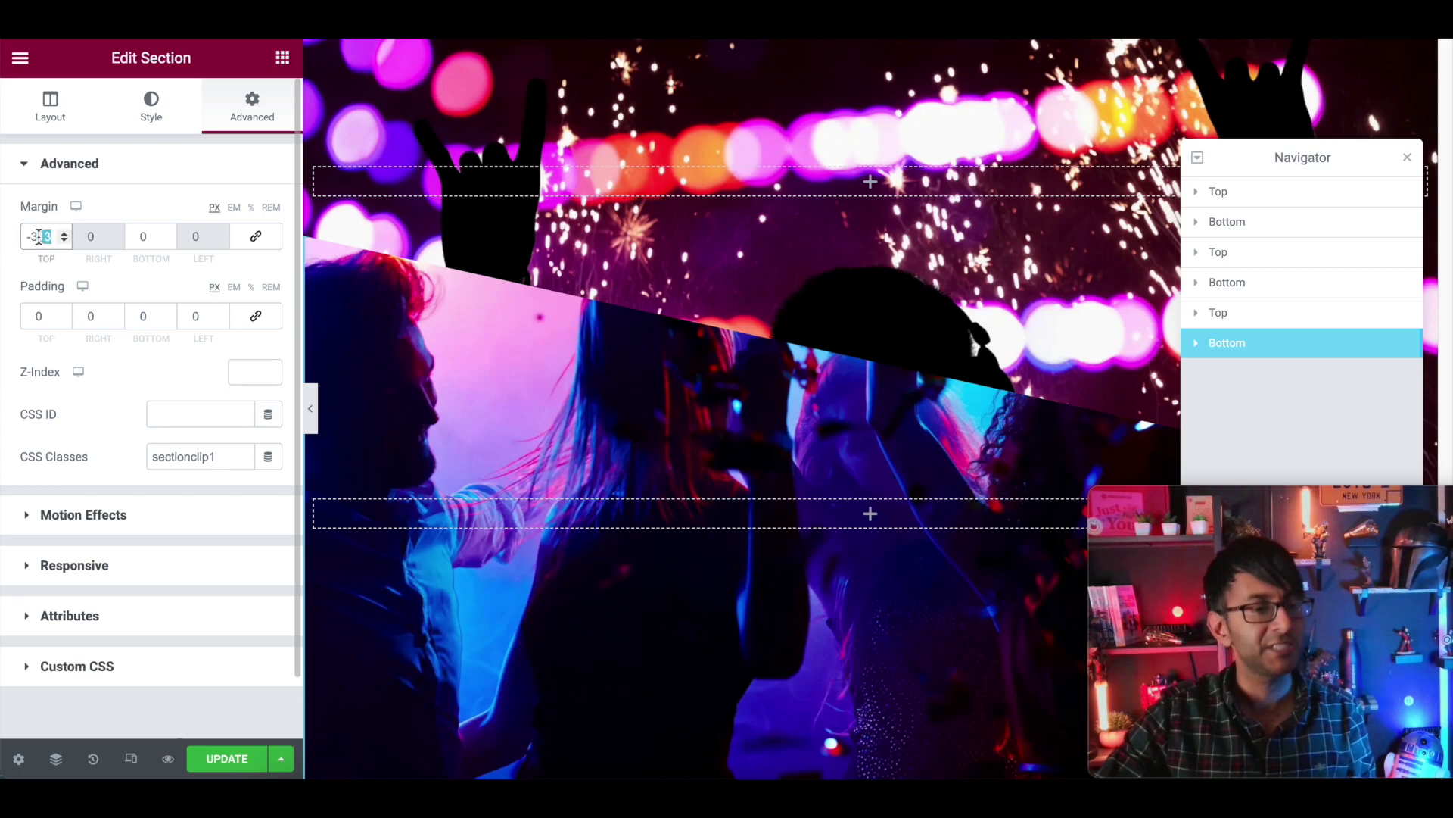
type("0")
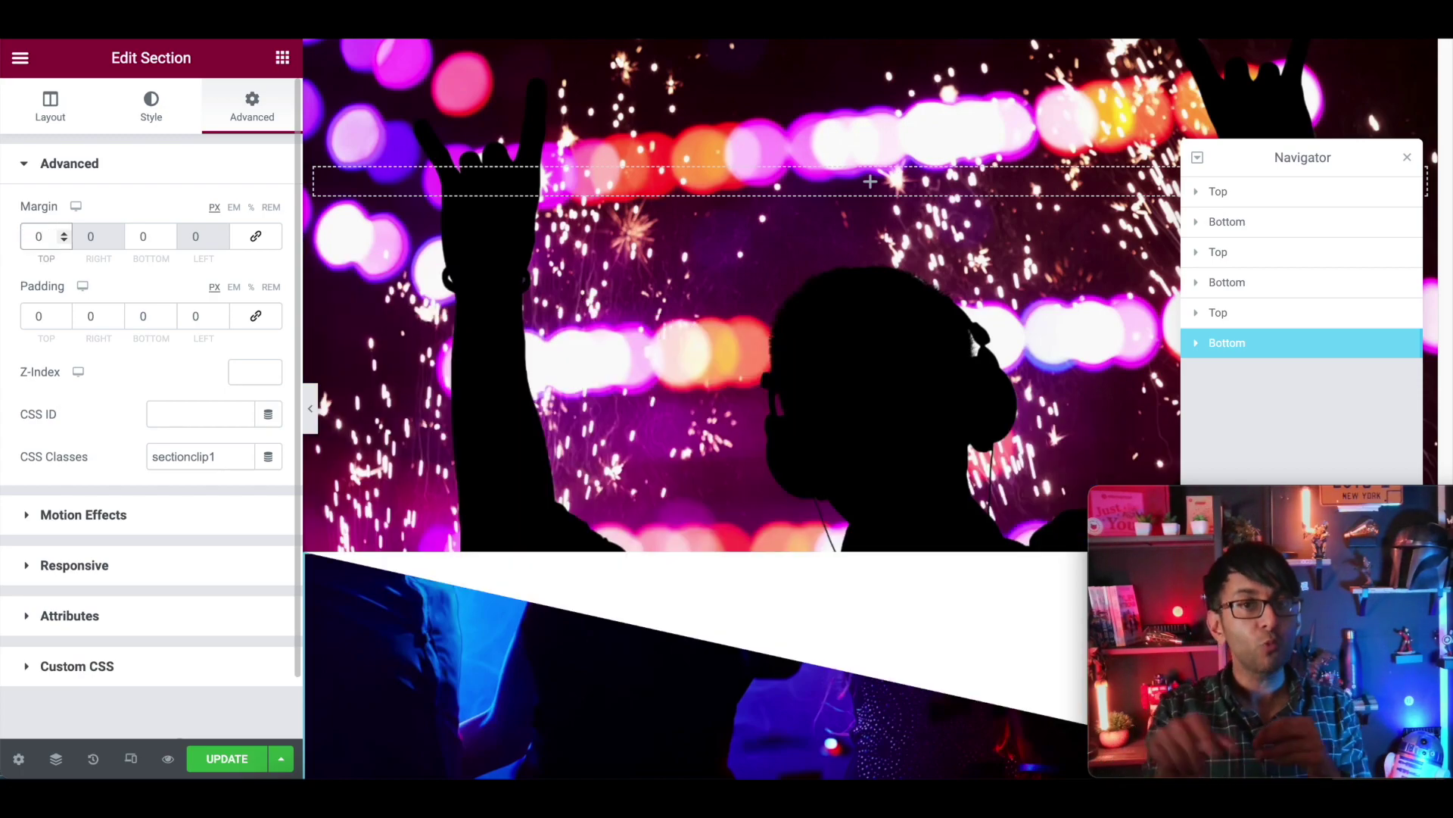
Step: Select the sectionclip1 class name and expand the section's Custom CSS
scroll(175, 120, "down", 1)
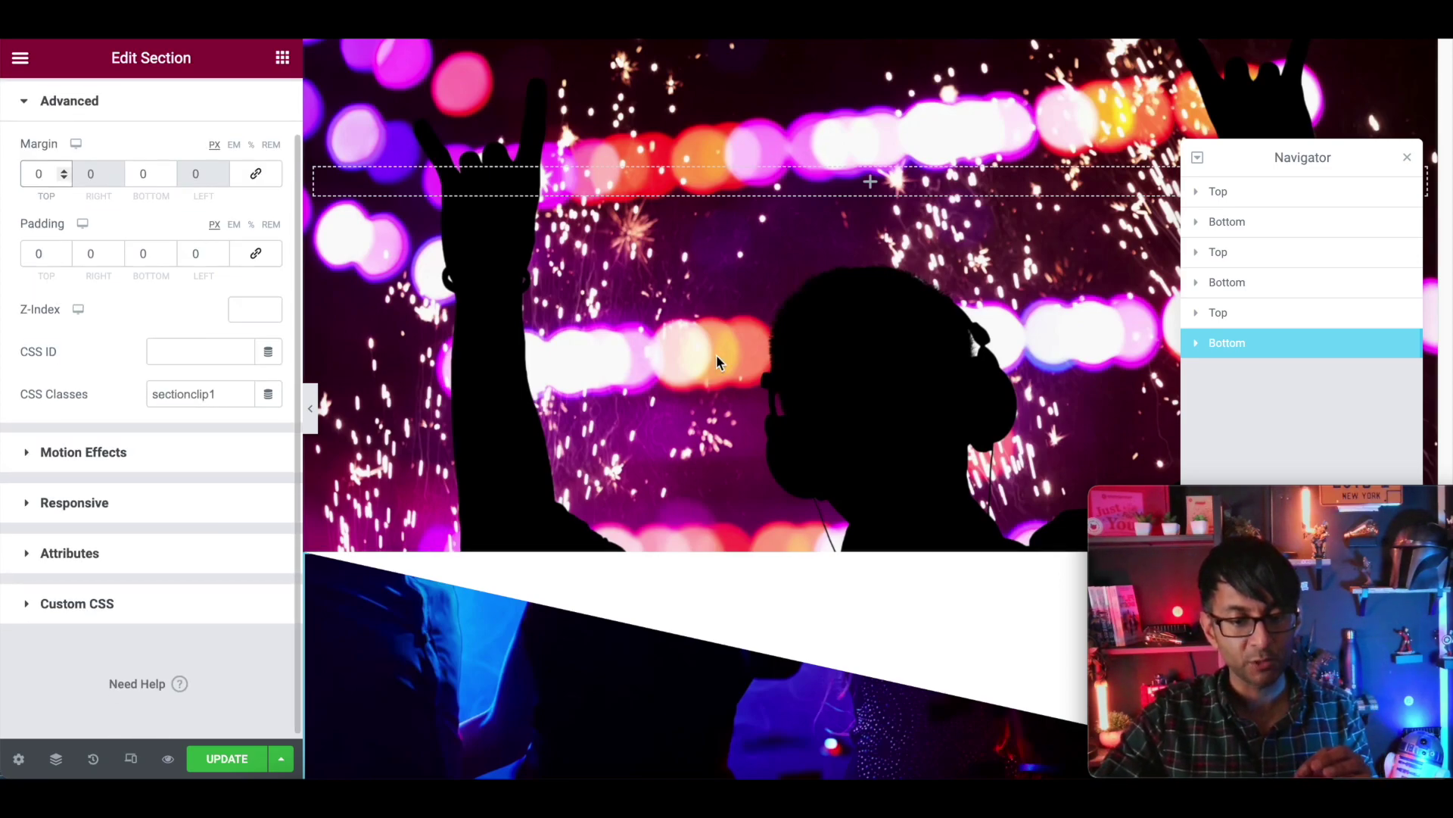
scroll(172, 366, "up", 1)
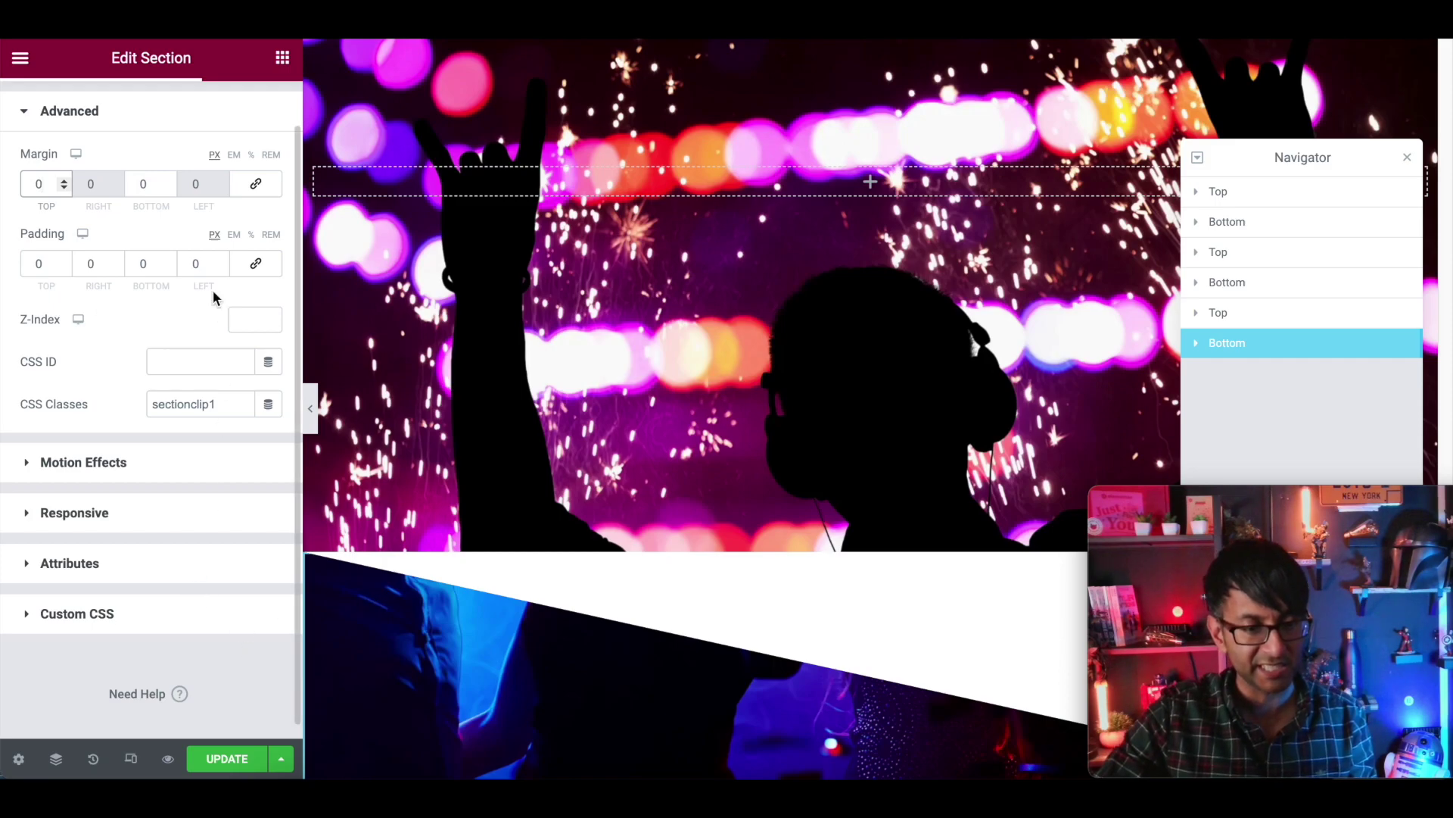
double_click(184, 404)
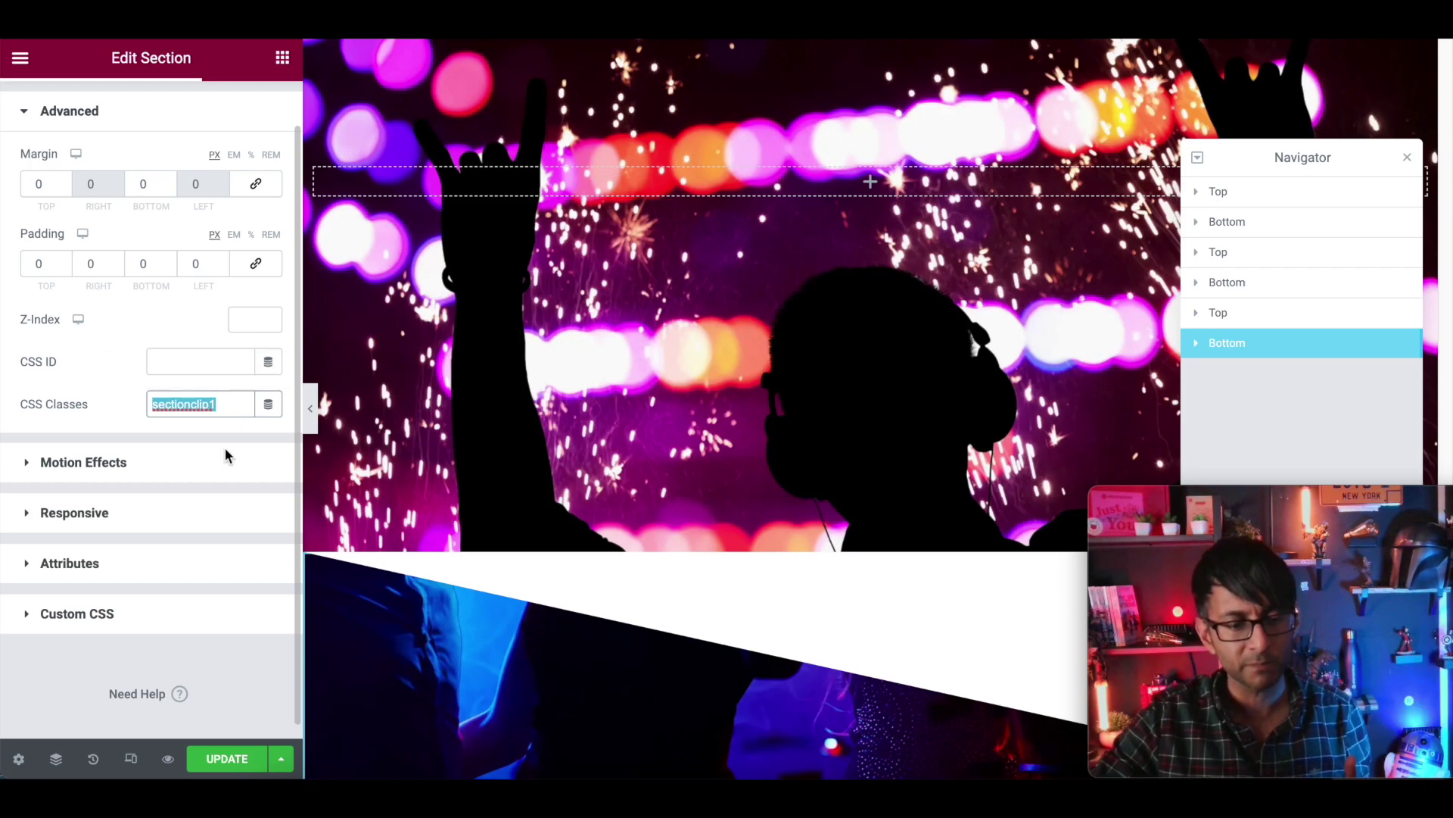
left_click(180, 623)
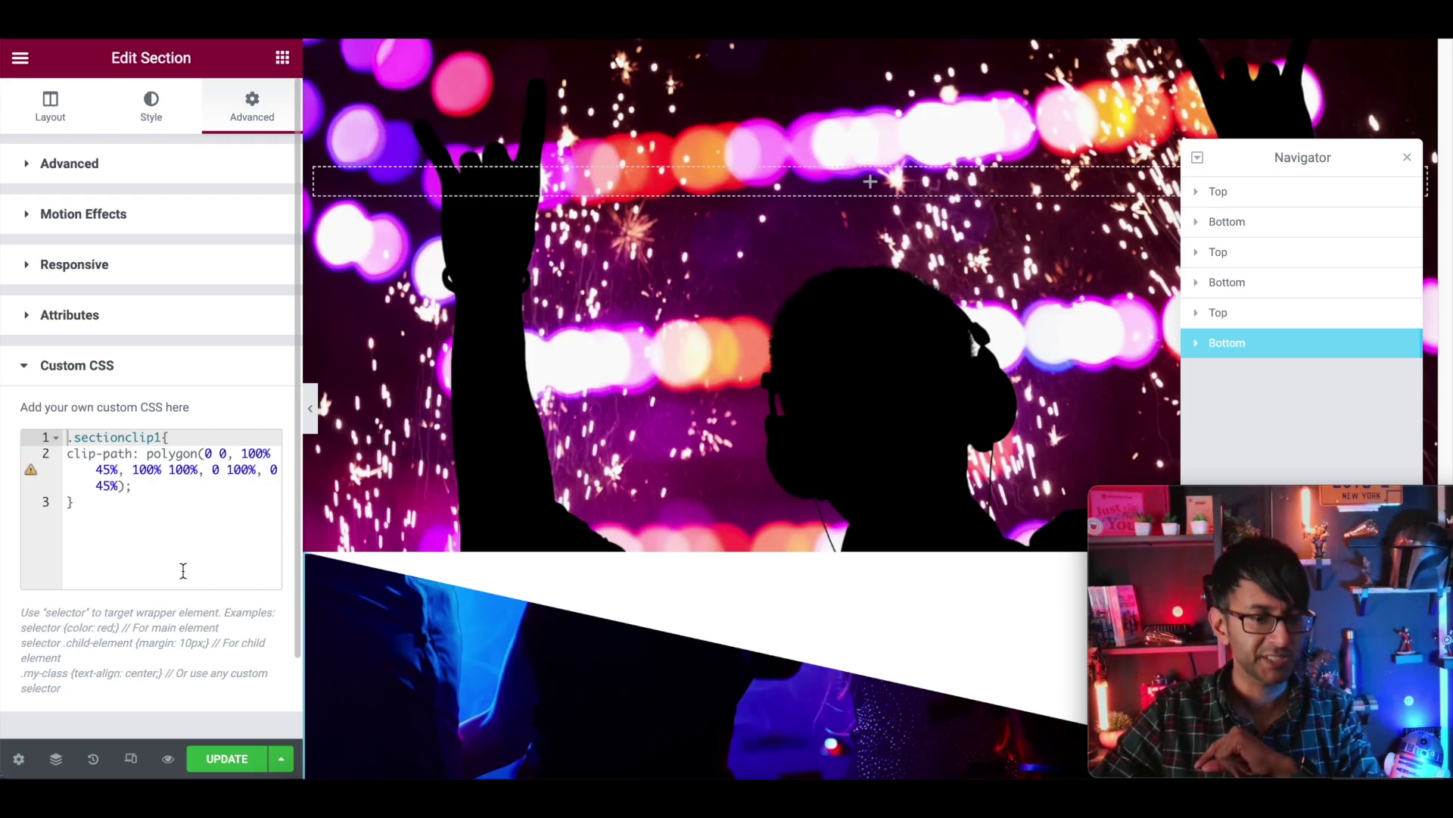
Step: Place the cursor after the clip-path rule in the Custom CSS editor
left_click(152, 503)
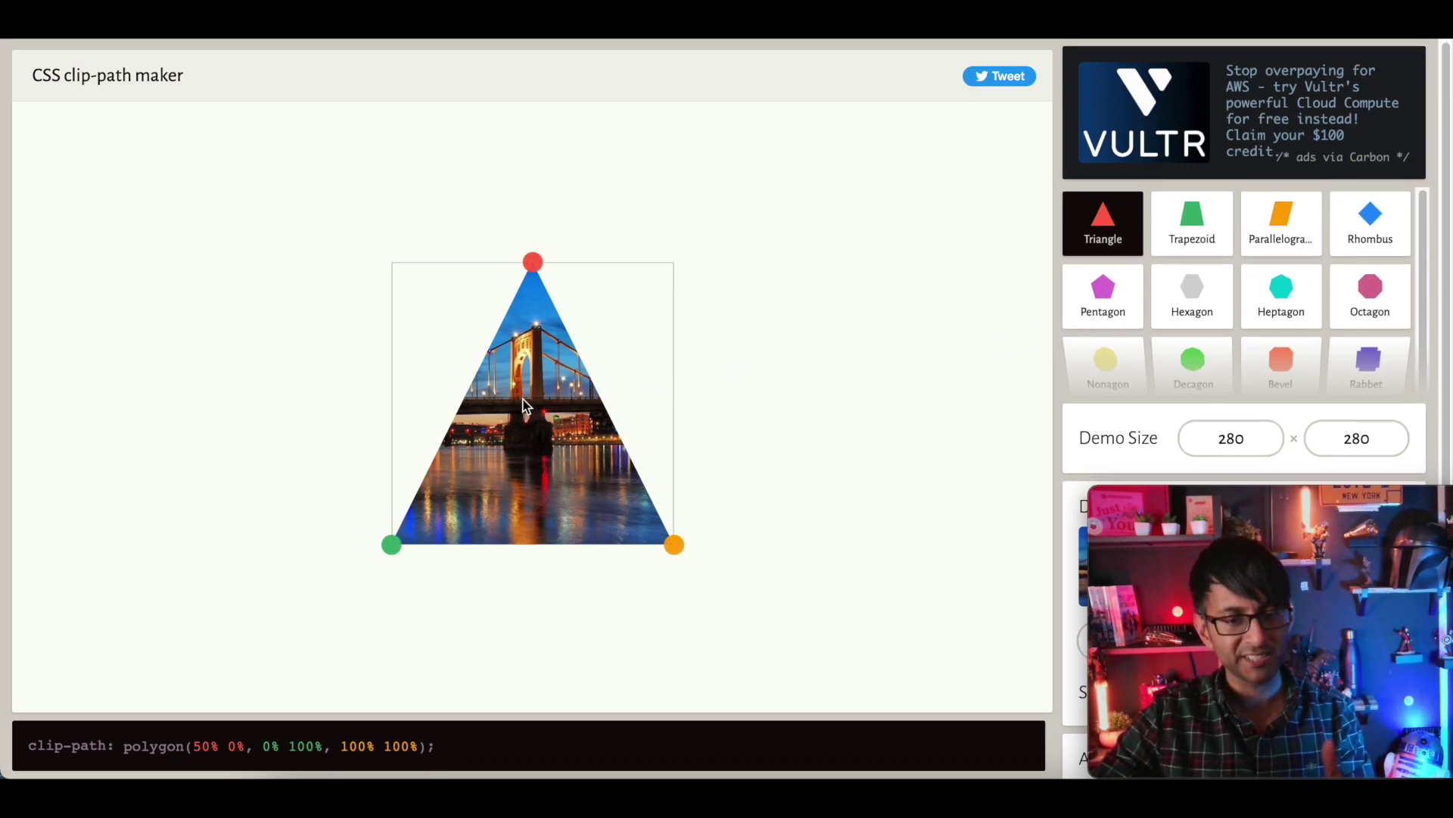
Step: Switch Clippy to the Left Point shape and drag its points into a centered roof outline
scroll(1249, 379, "down", 1)
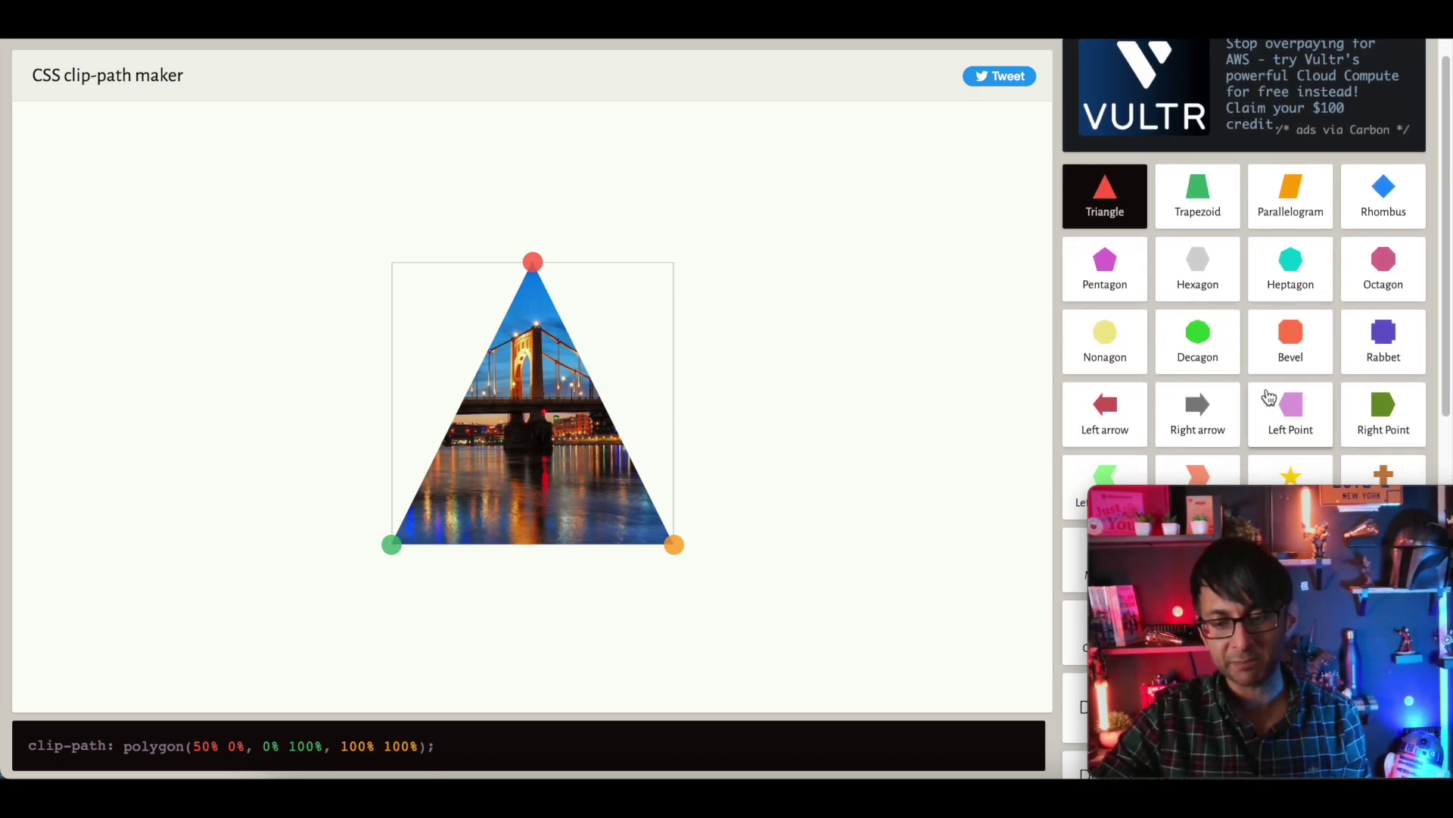
left_click(1303, 412)
left_click_drag(462, 544, 391, 535)
left_click_drag(673, 262, 656, 403)
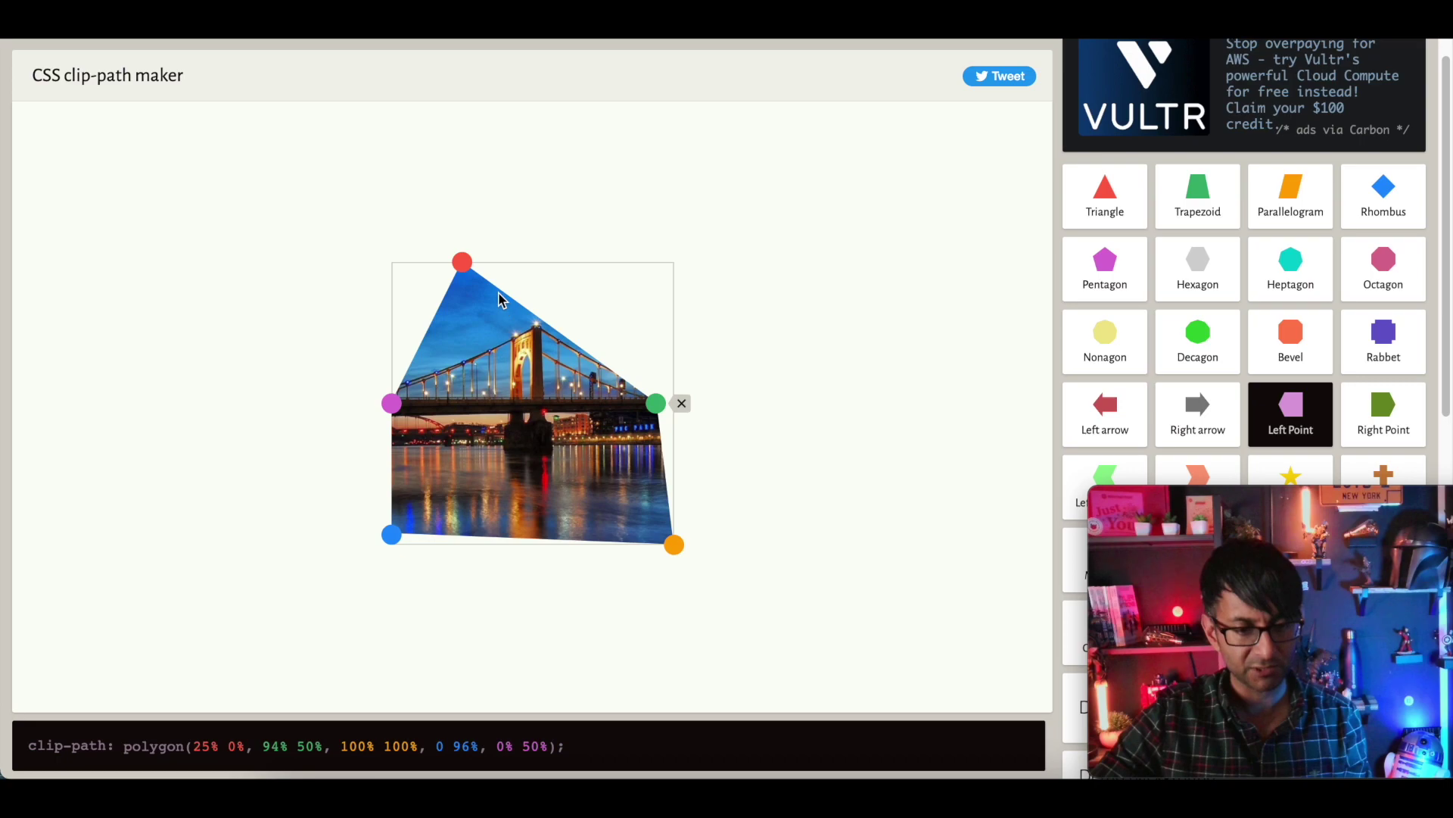
left_click_drag(462, 262, 524, 262)
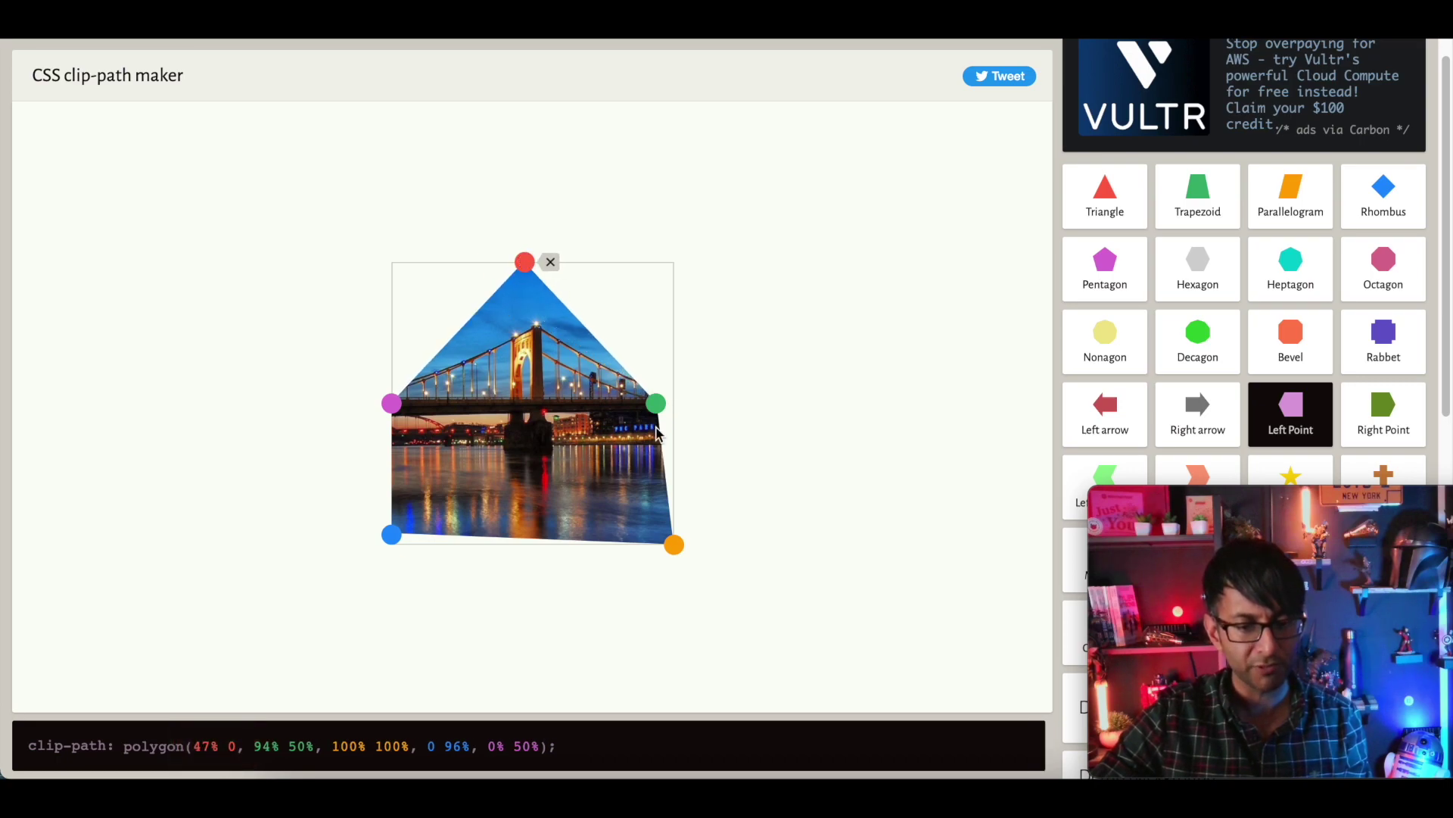
left_click_drag(655, 403, 673, 403)
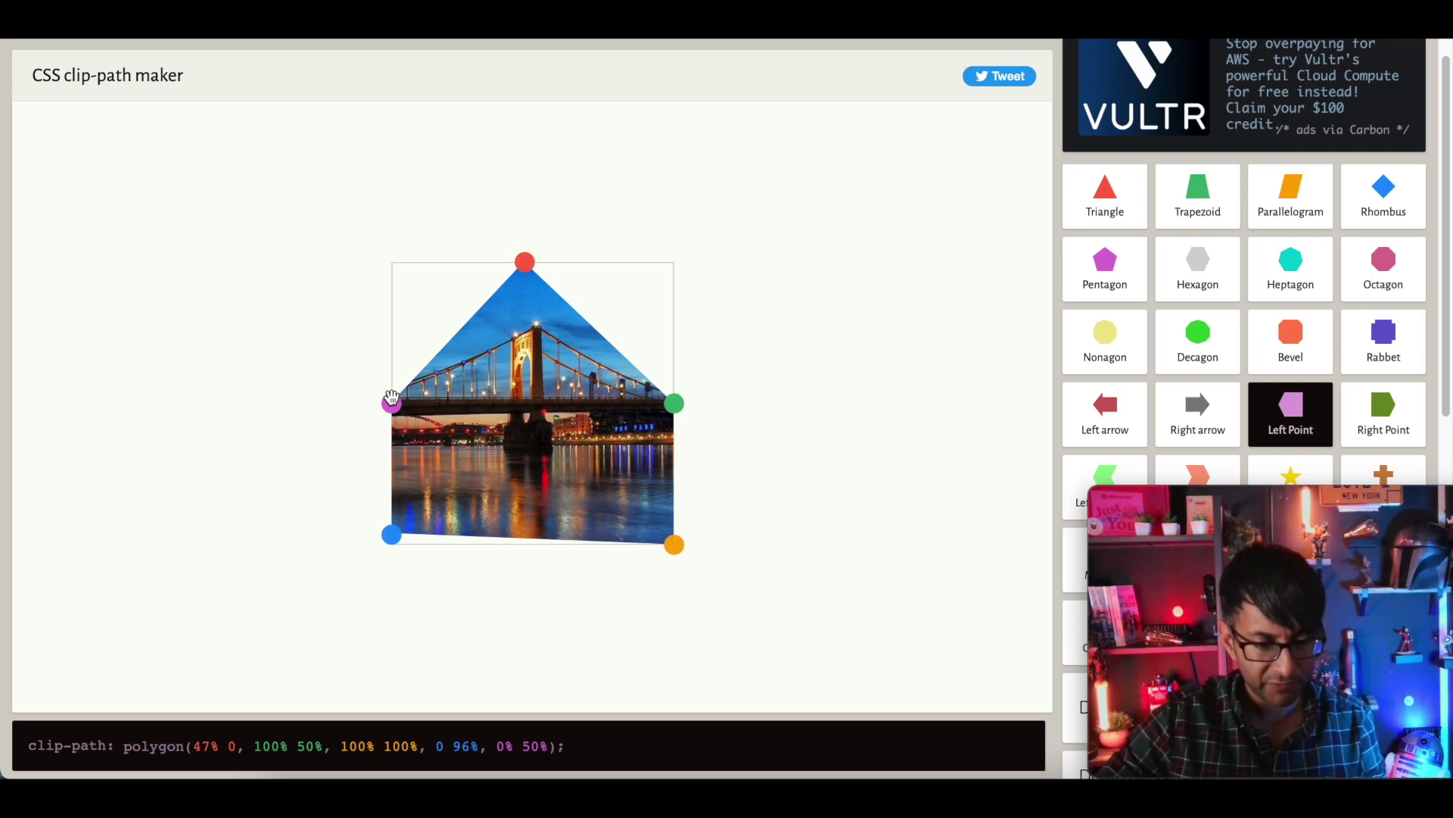
Step: Set both side points to 35% height, the bottom-left to 100%, and select the generated code
left_click_drag(391, 399, 392, 362)
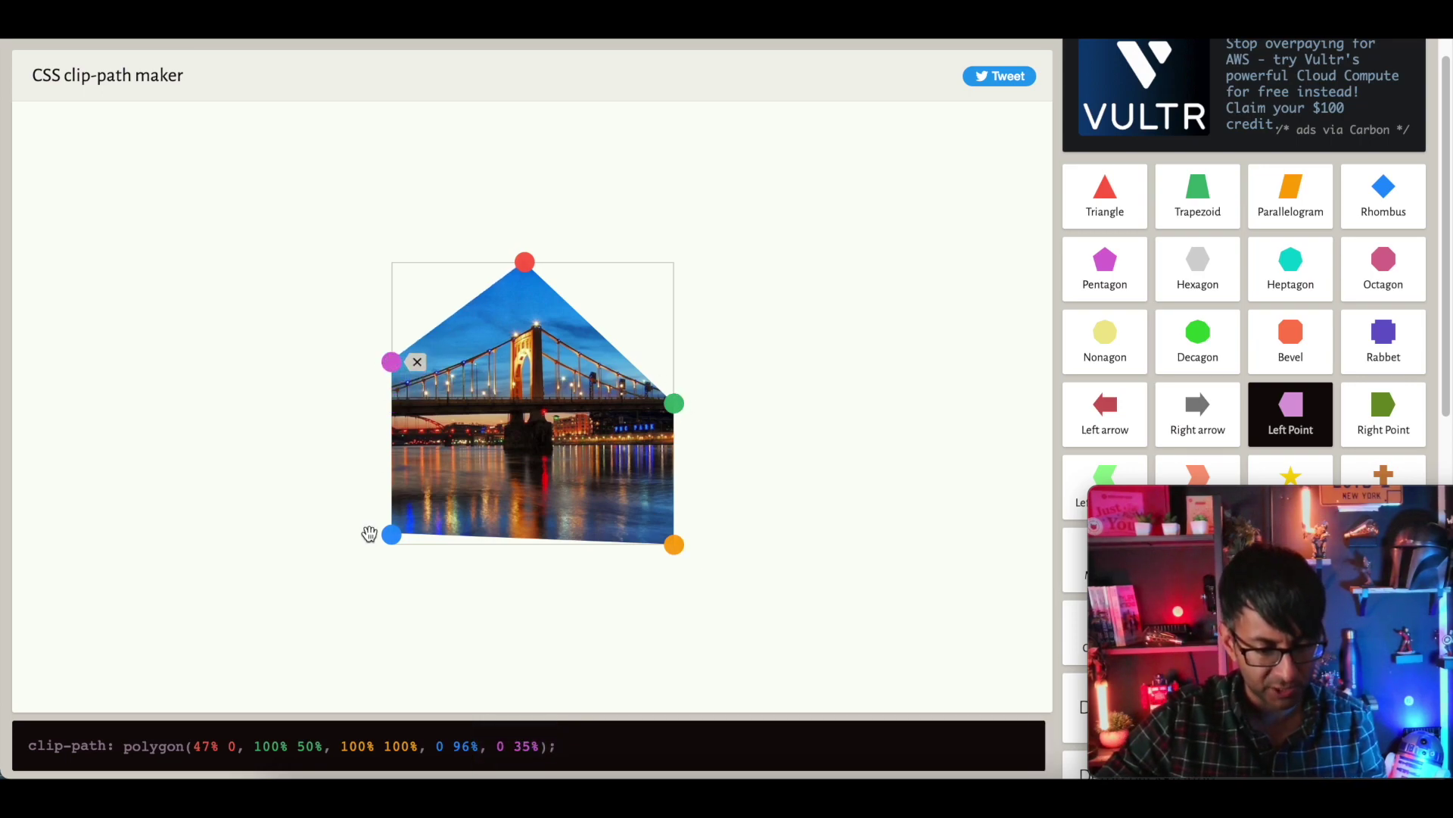
left_click_drag(393, 534, 392, 544)
left_click_drag(674, 403, 673, 356)
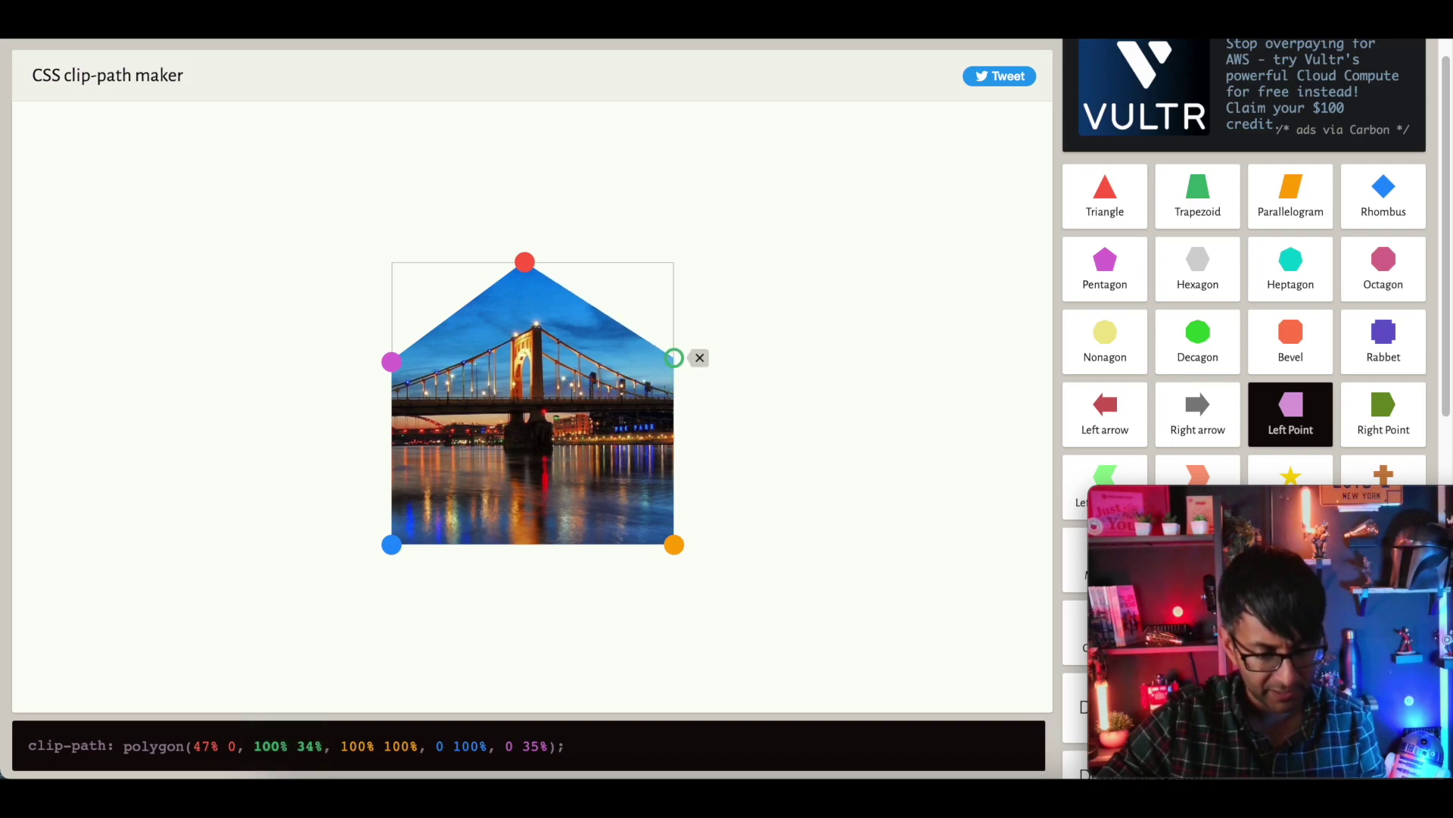
left_click_drag(674, 357, 674, 359)
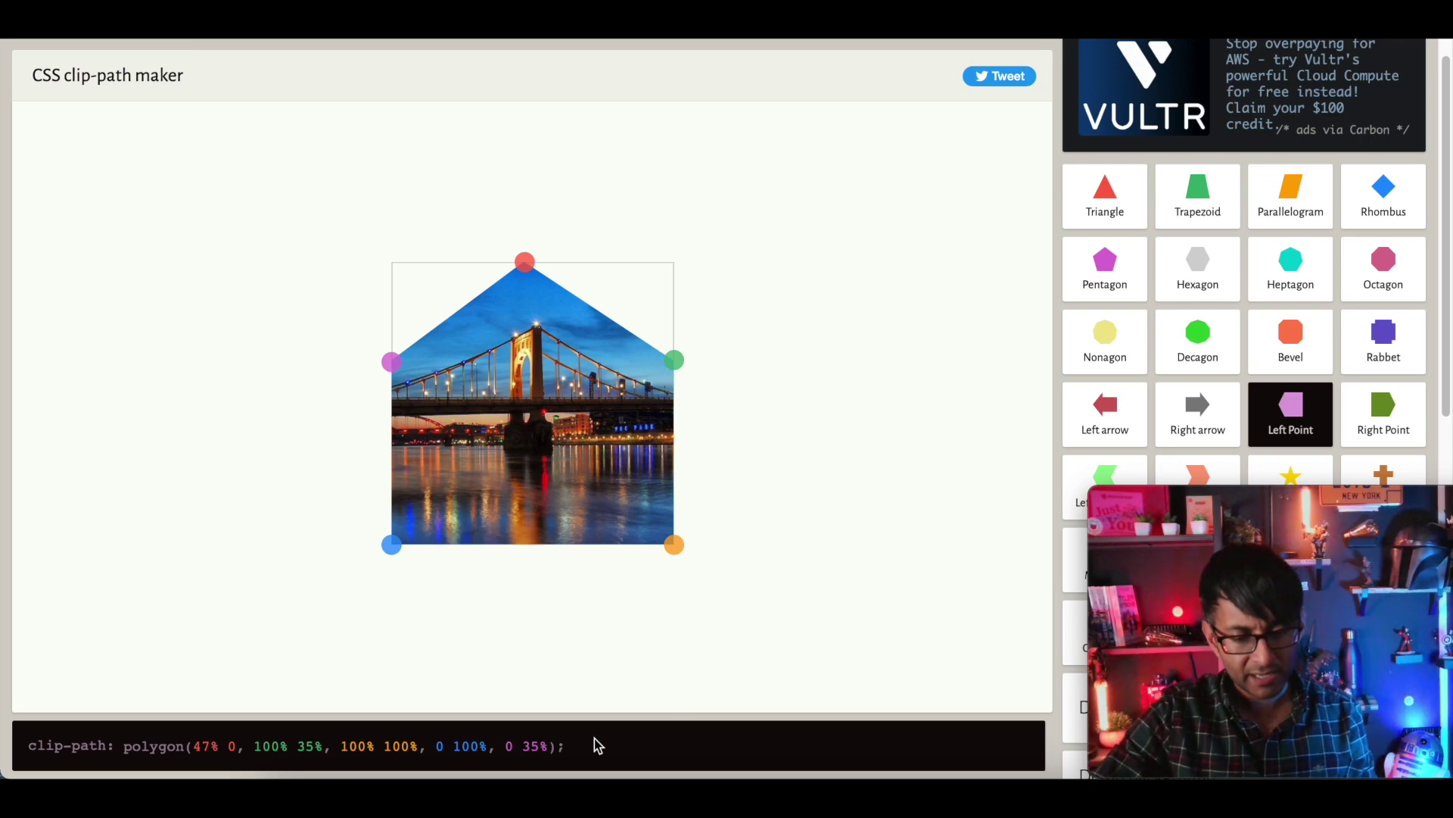
left_click_drag(594, 746, 28, 741)
key("ctrl+c")
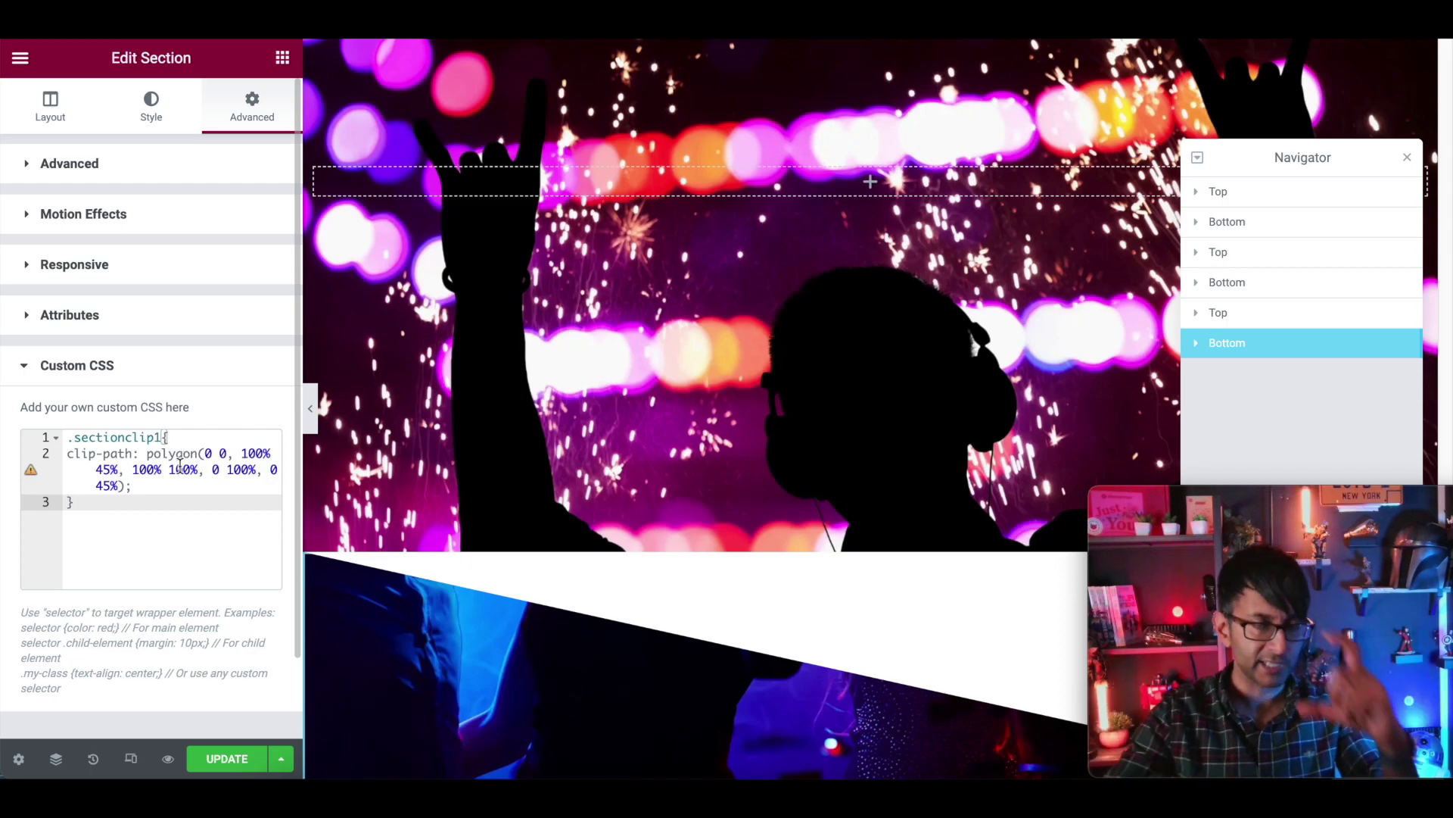
Step: Replace the old clip-path with polygon(47% 0, 100% 35%, 100% 100%, 0 100%, 0 35%)
left_click(162, 490)
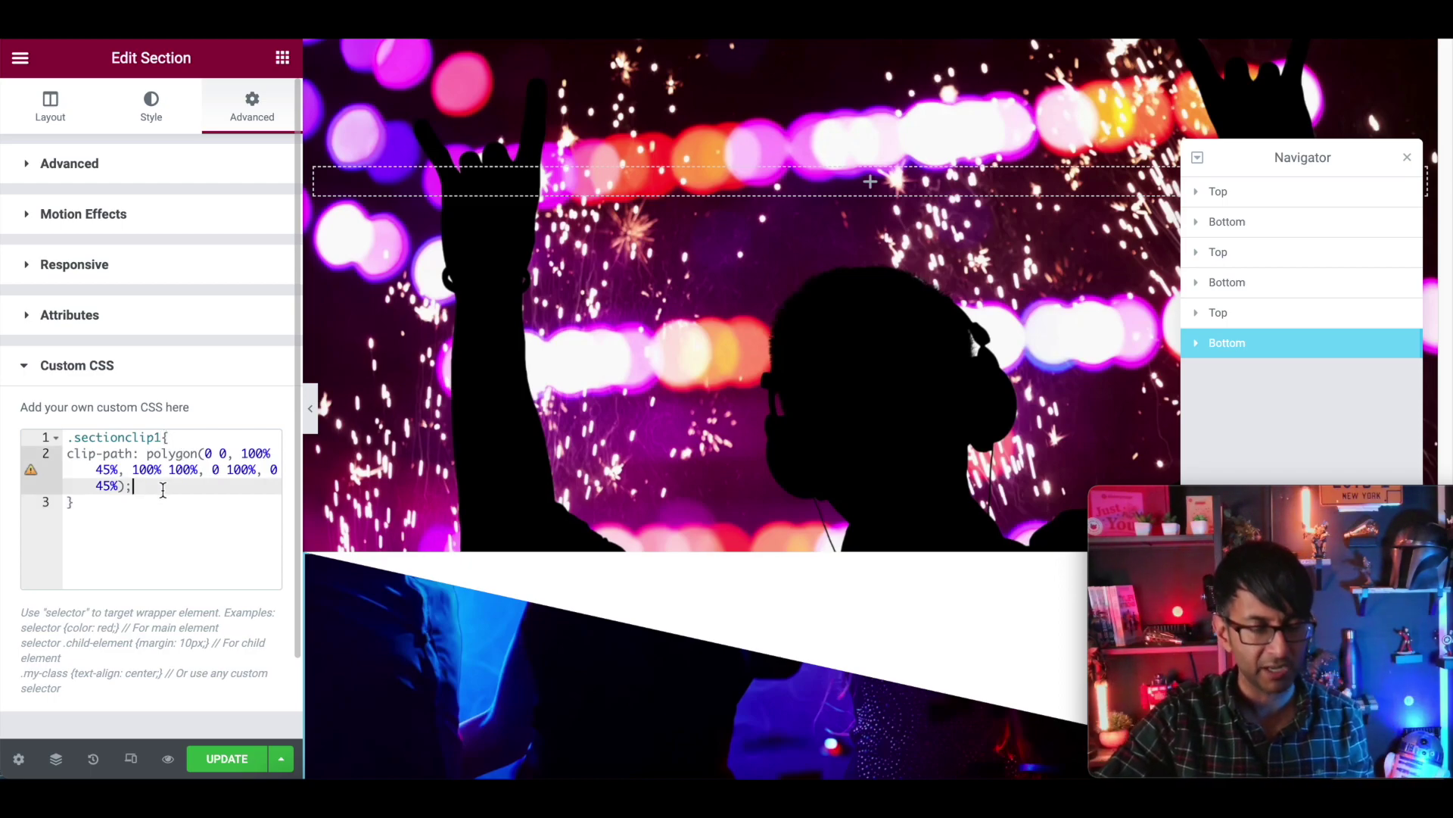
left_click_drag(163, 490, 14, 465)
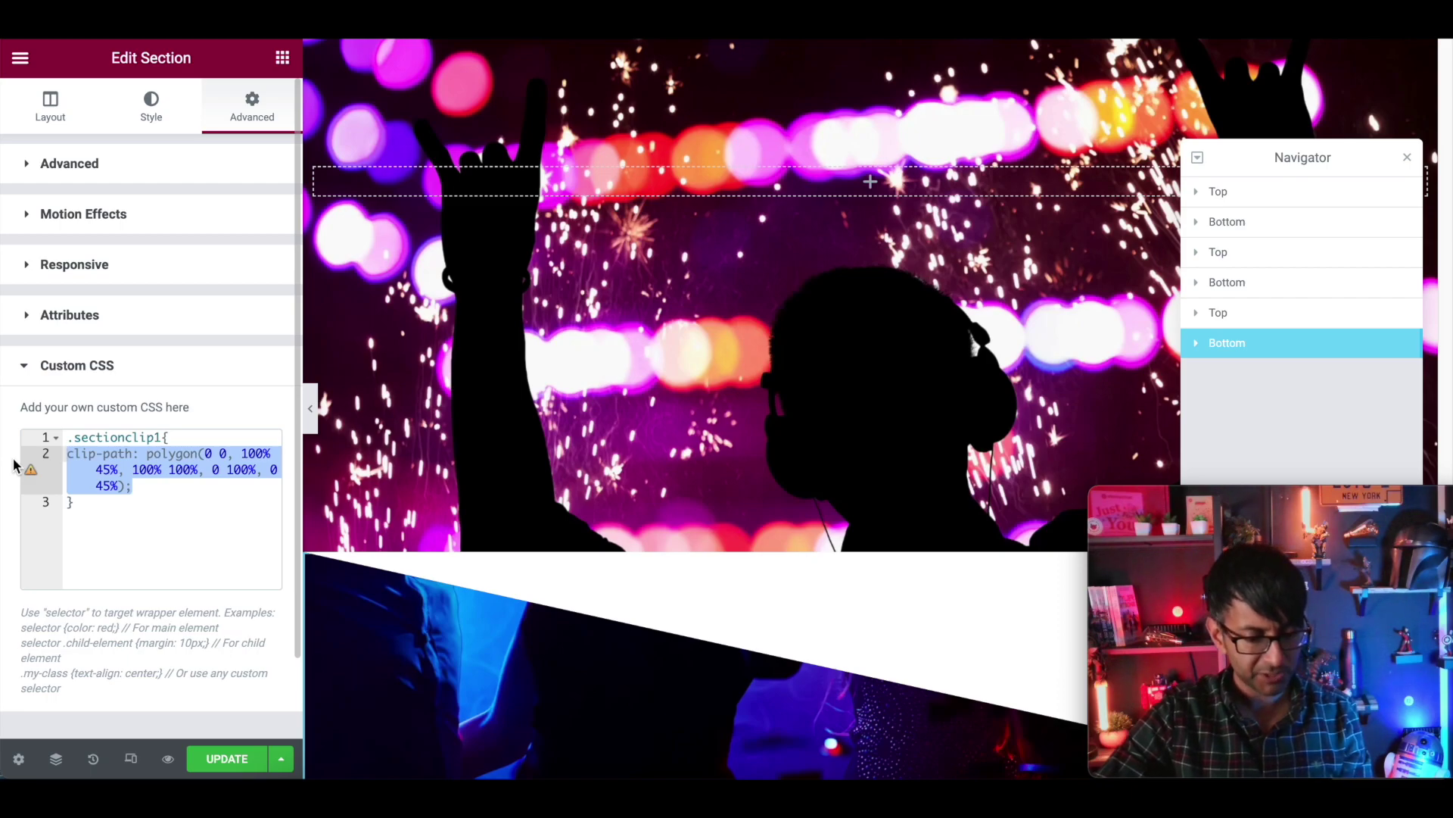
key("ctrl+v")
scroll(893, 503, "down", 5)
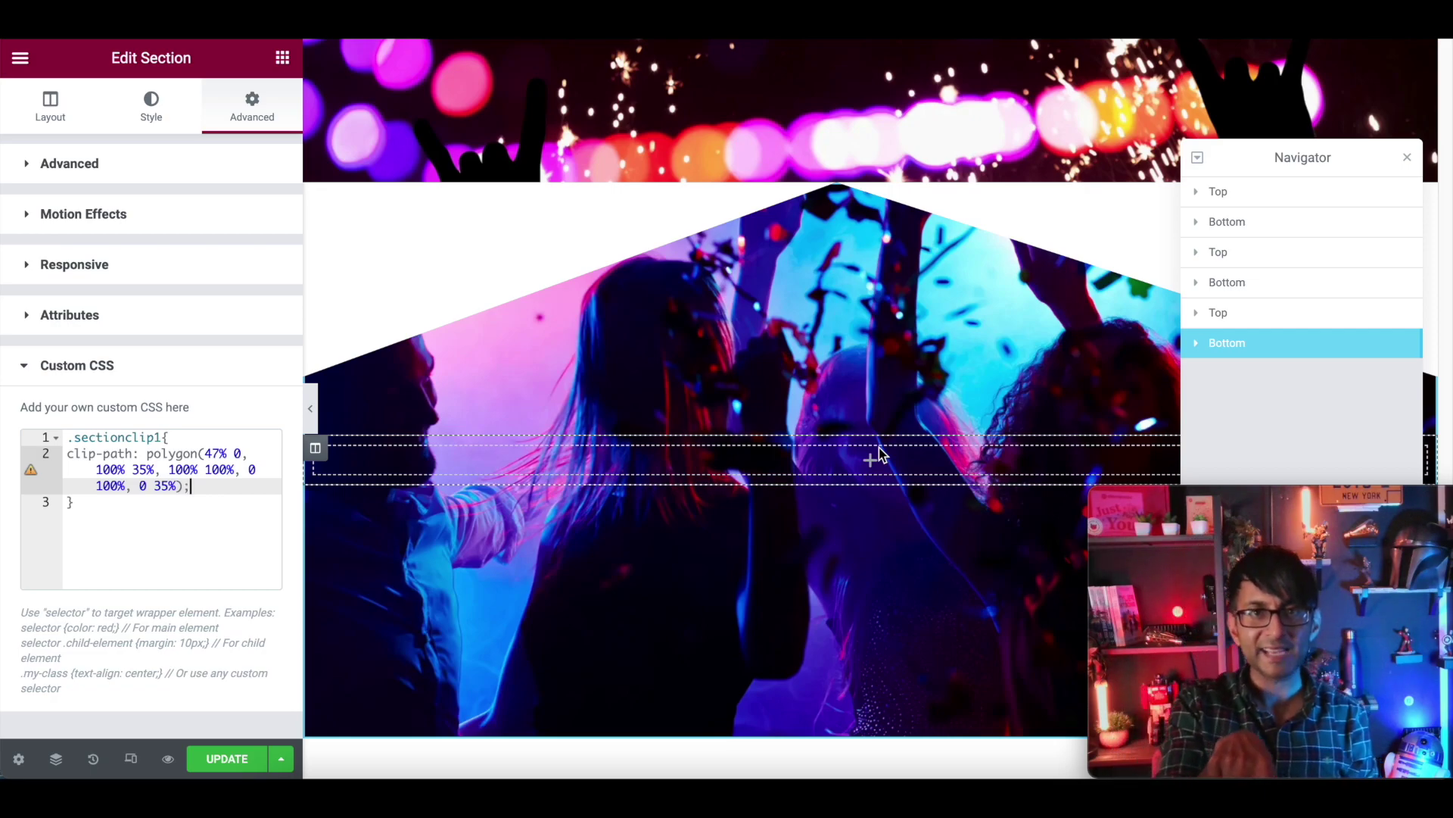
scroll(870, 456, "up", 2)
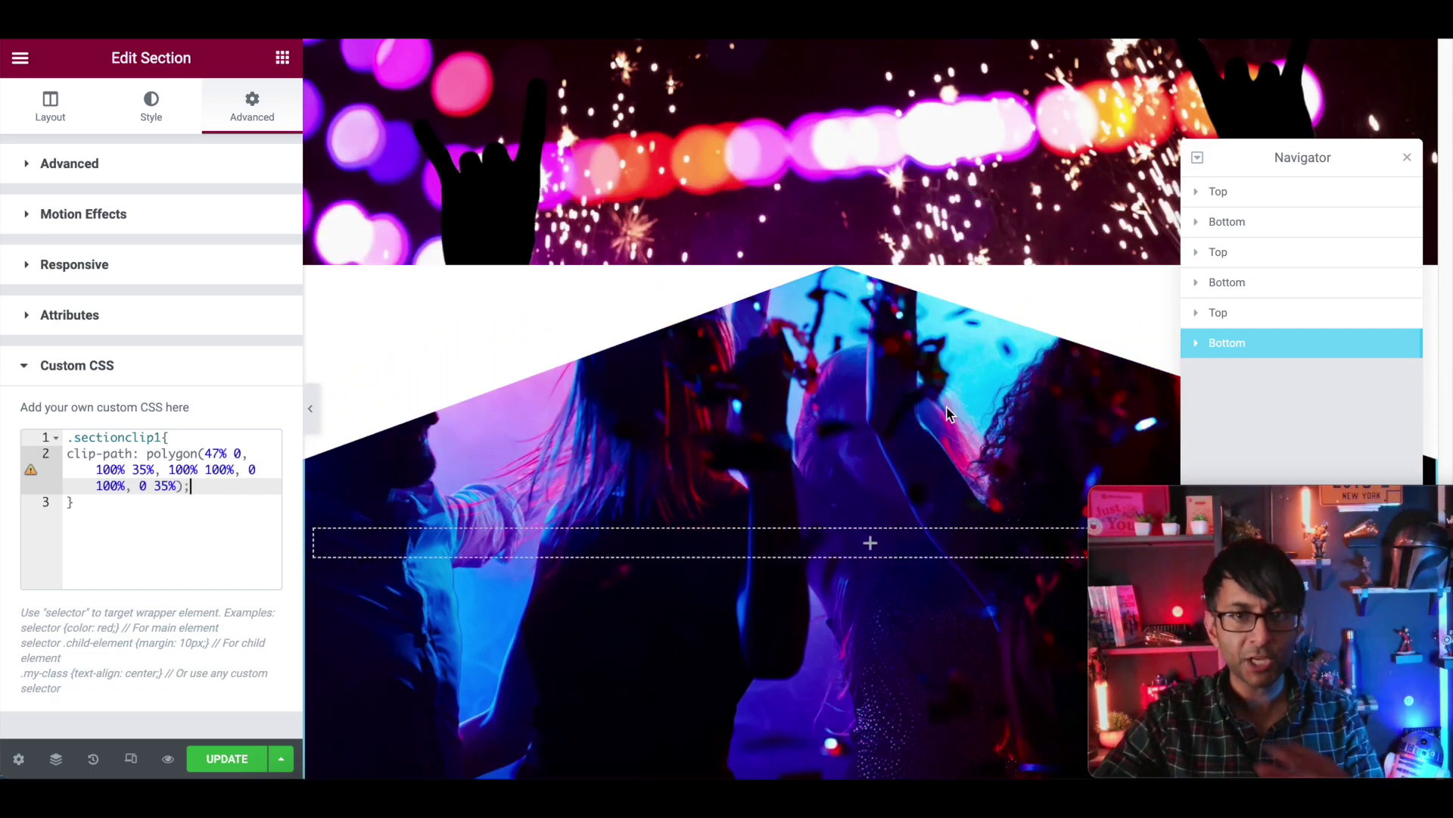
Step: Set the Bottom section's top margin to -198 px and preview the overlap with the panel hidden
left_click(80, 166)
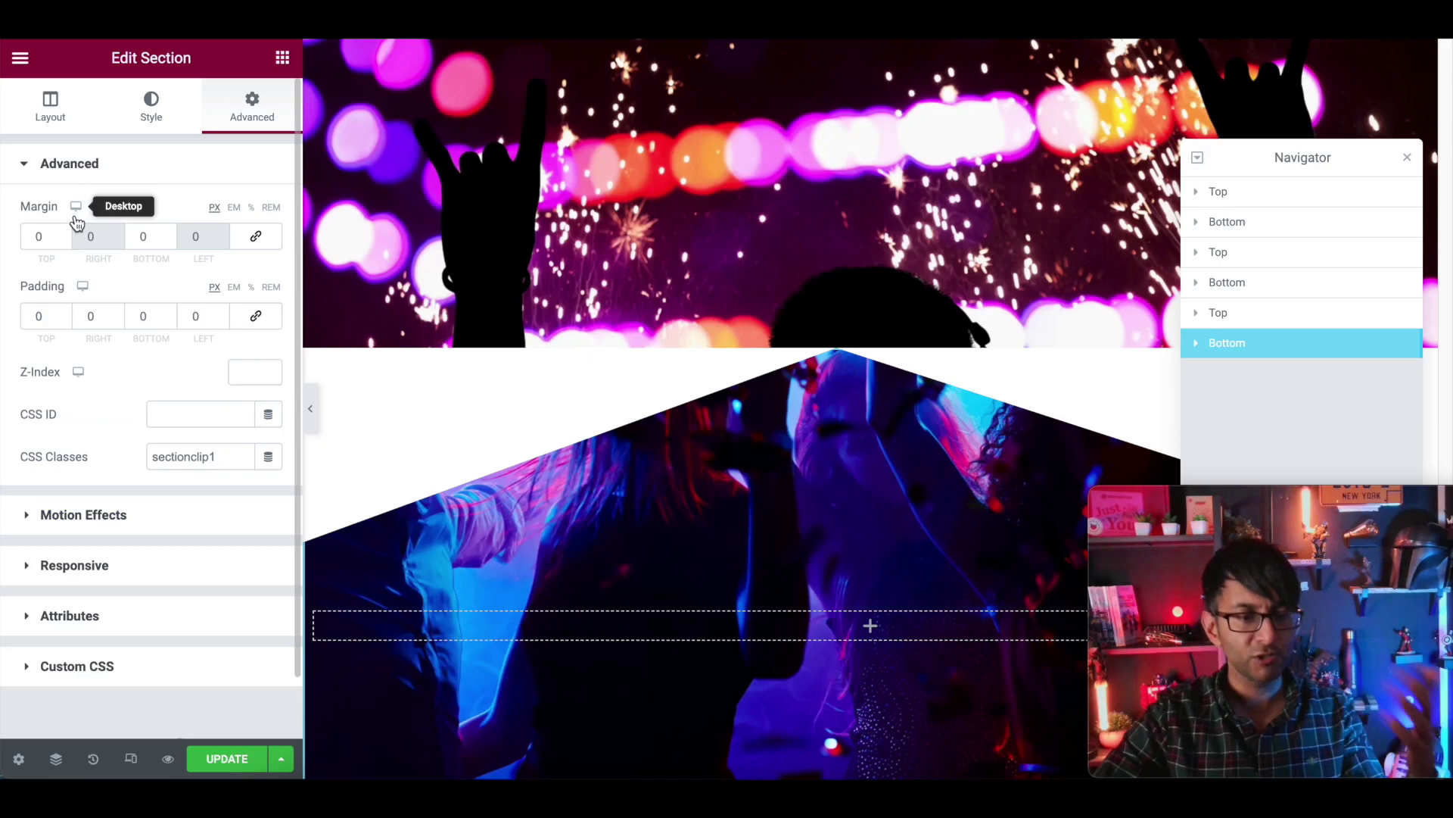
left_click(63, 240)
left_click_drag(62, 241, 63, 241)
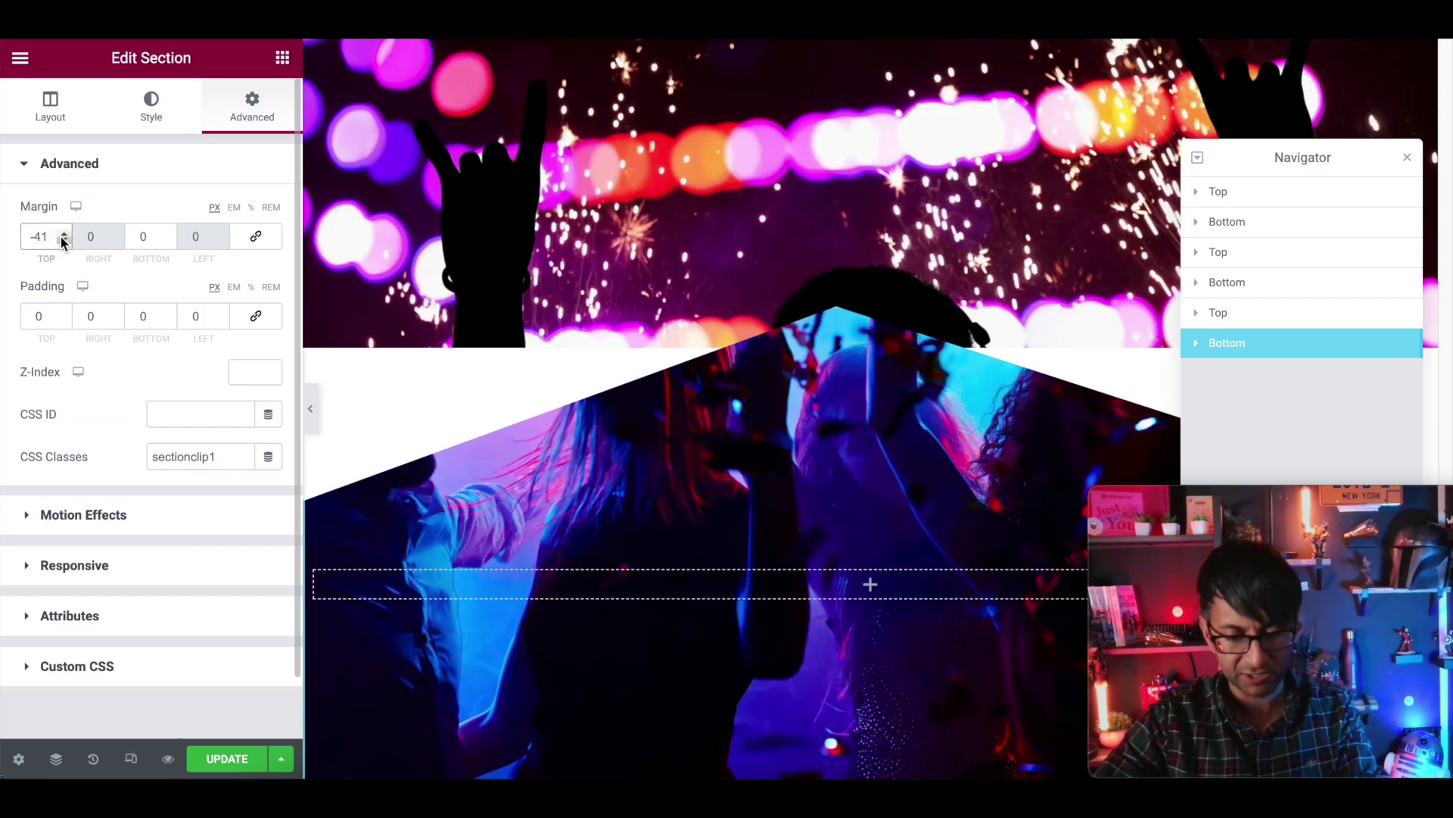
type("0")
left_click_drag(52, 237, 30, 237)
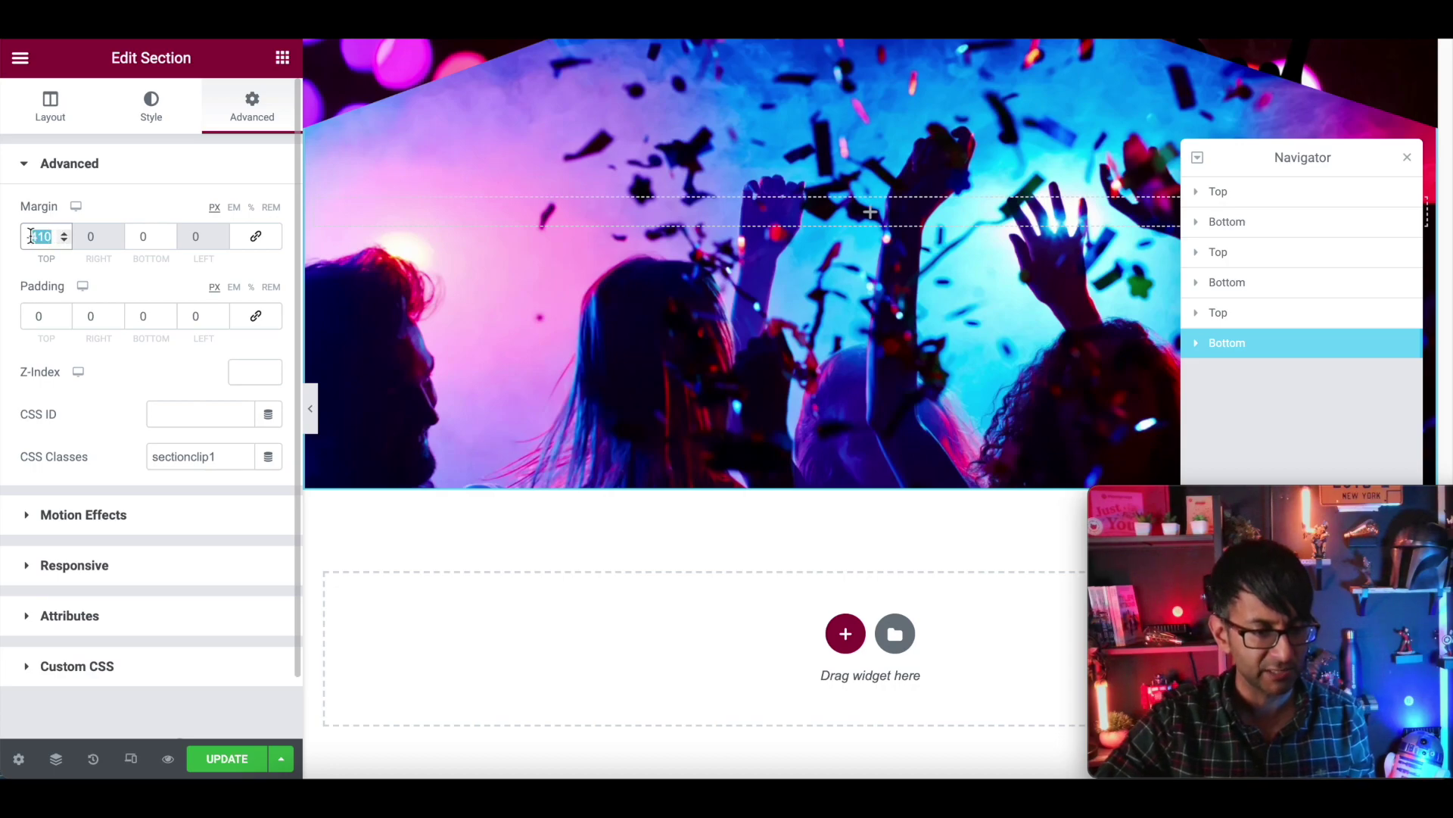
type("300")
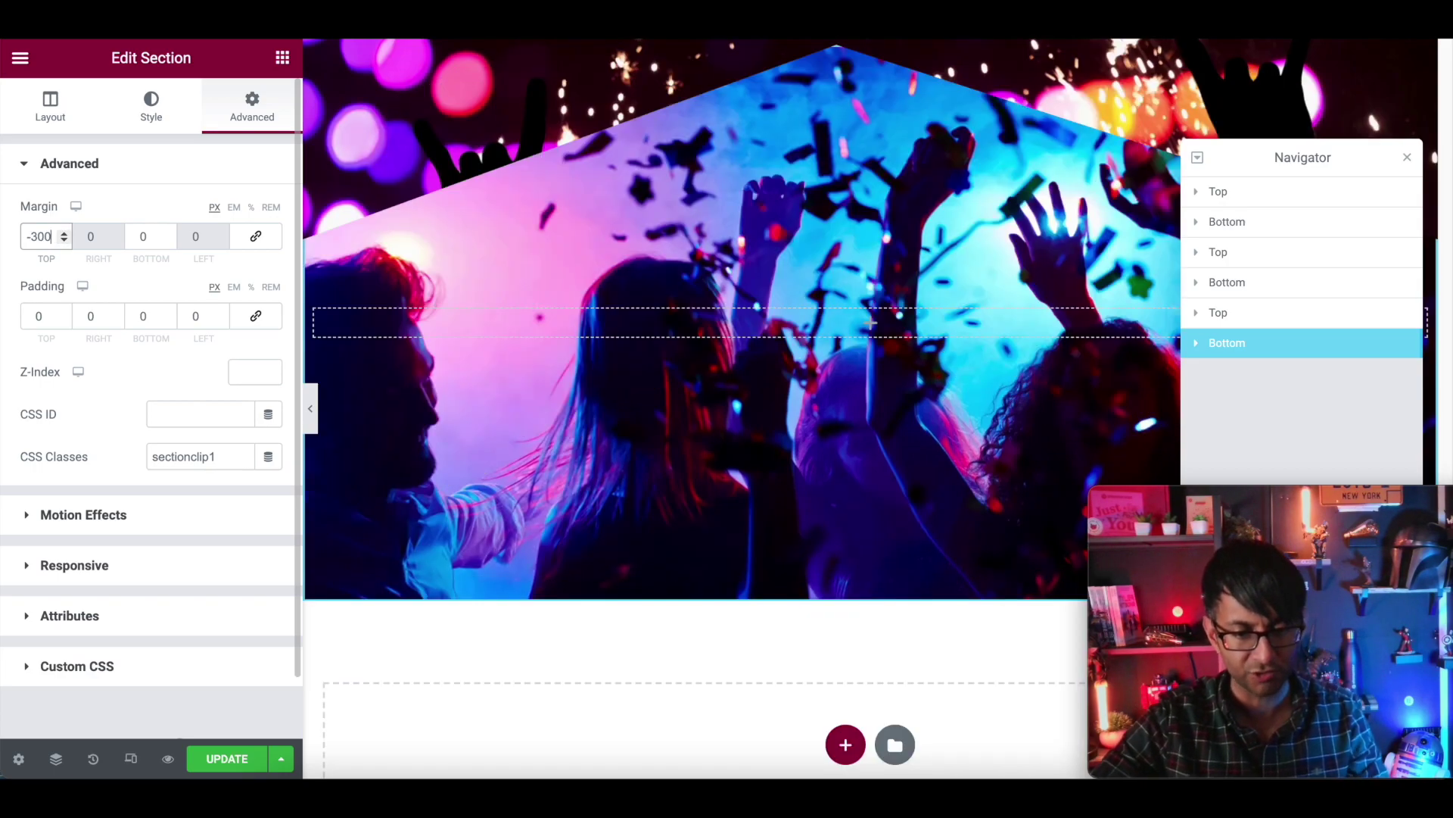
left_click(62, 233)
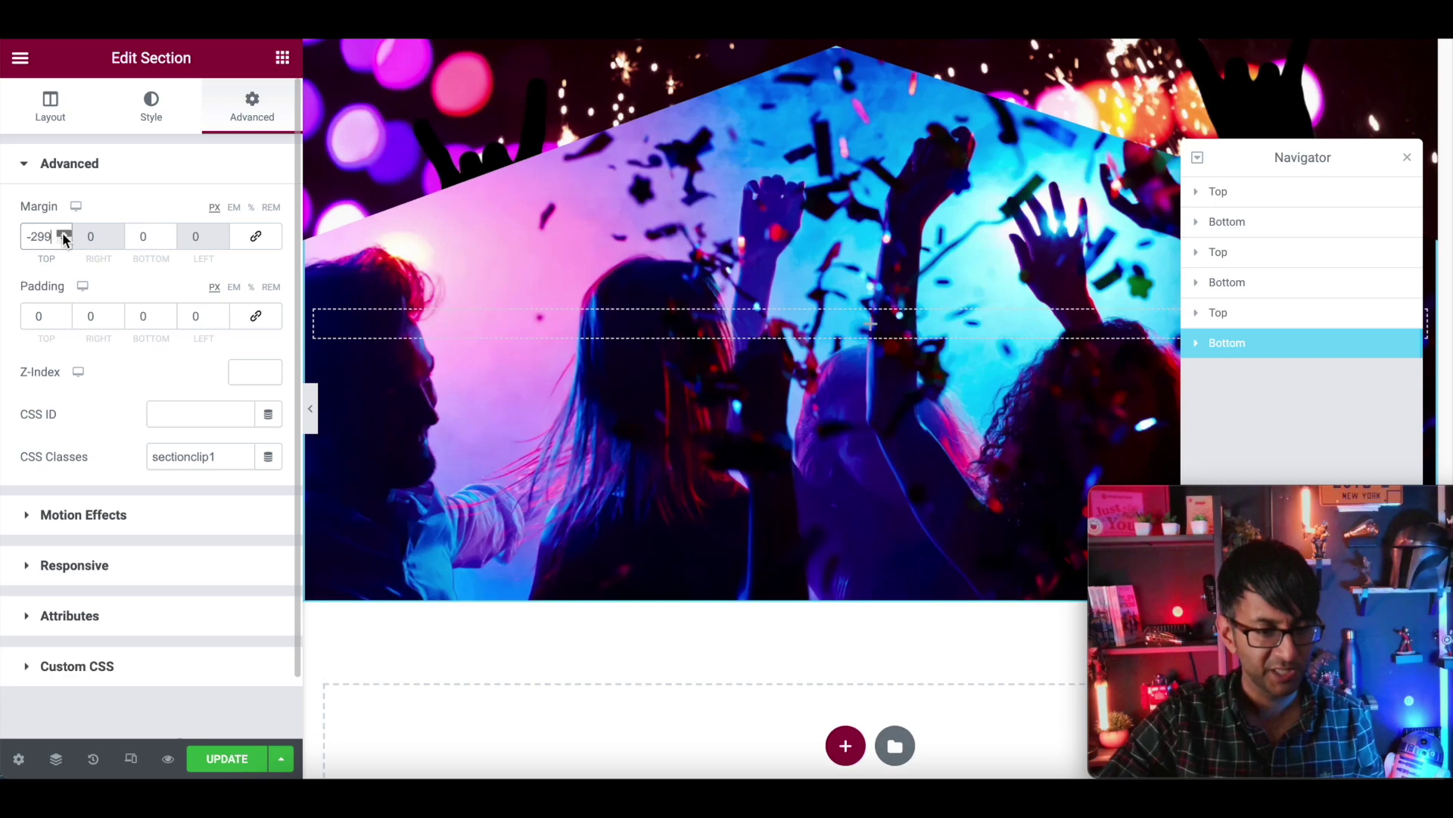
left_click_drag(62, 233, 64, 240)
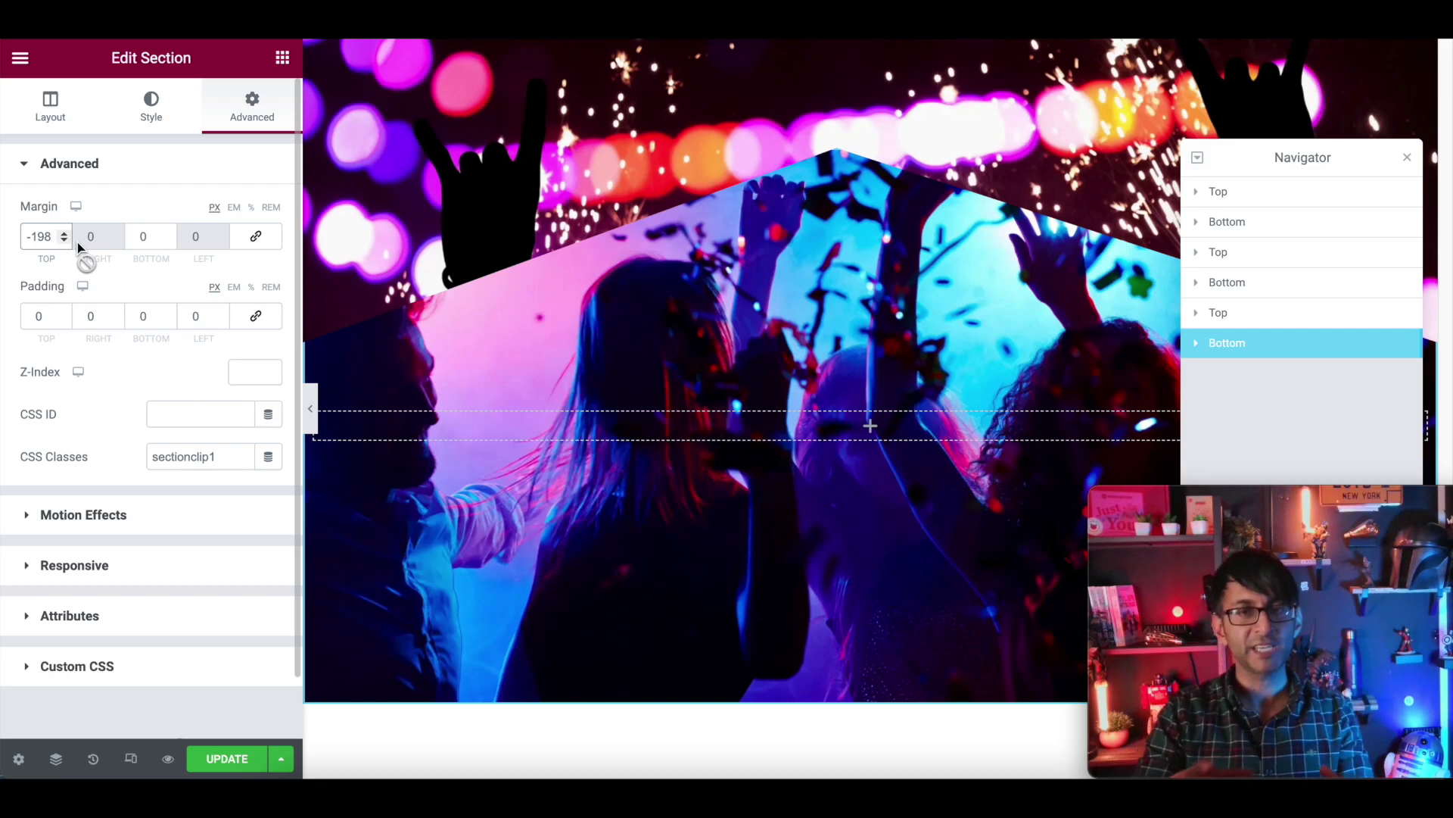
left_click(310, 409)
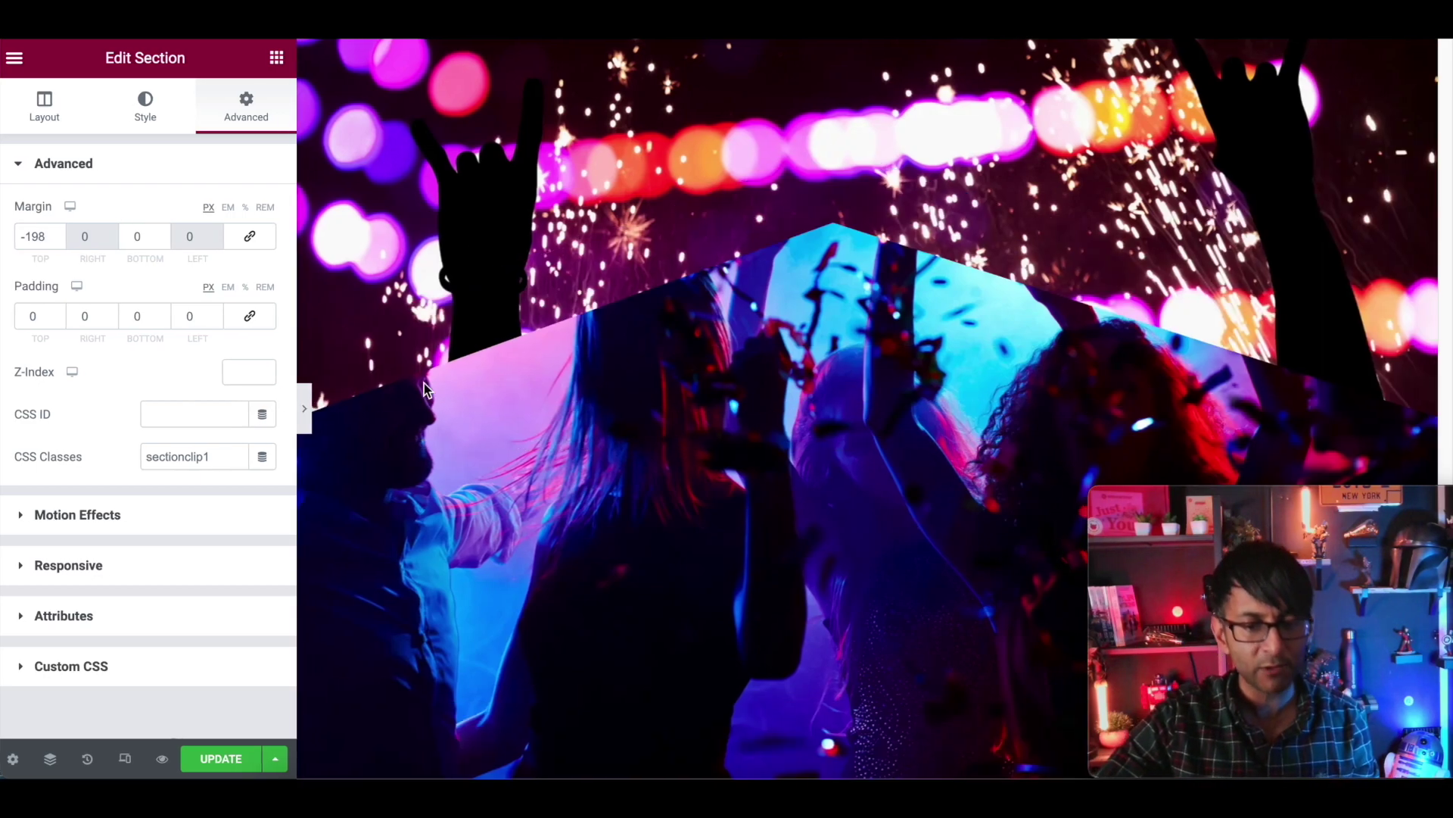
scroll(1181, 376, "down", 5)
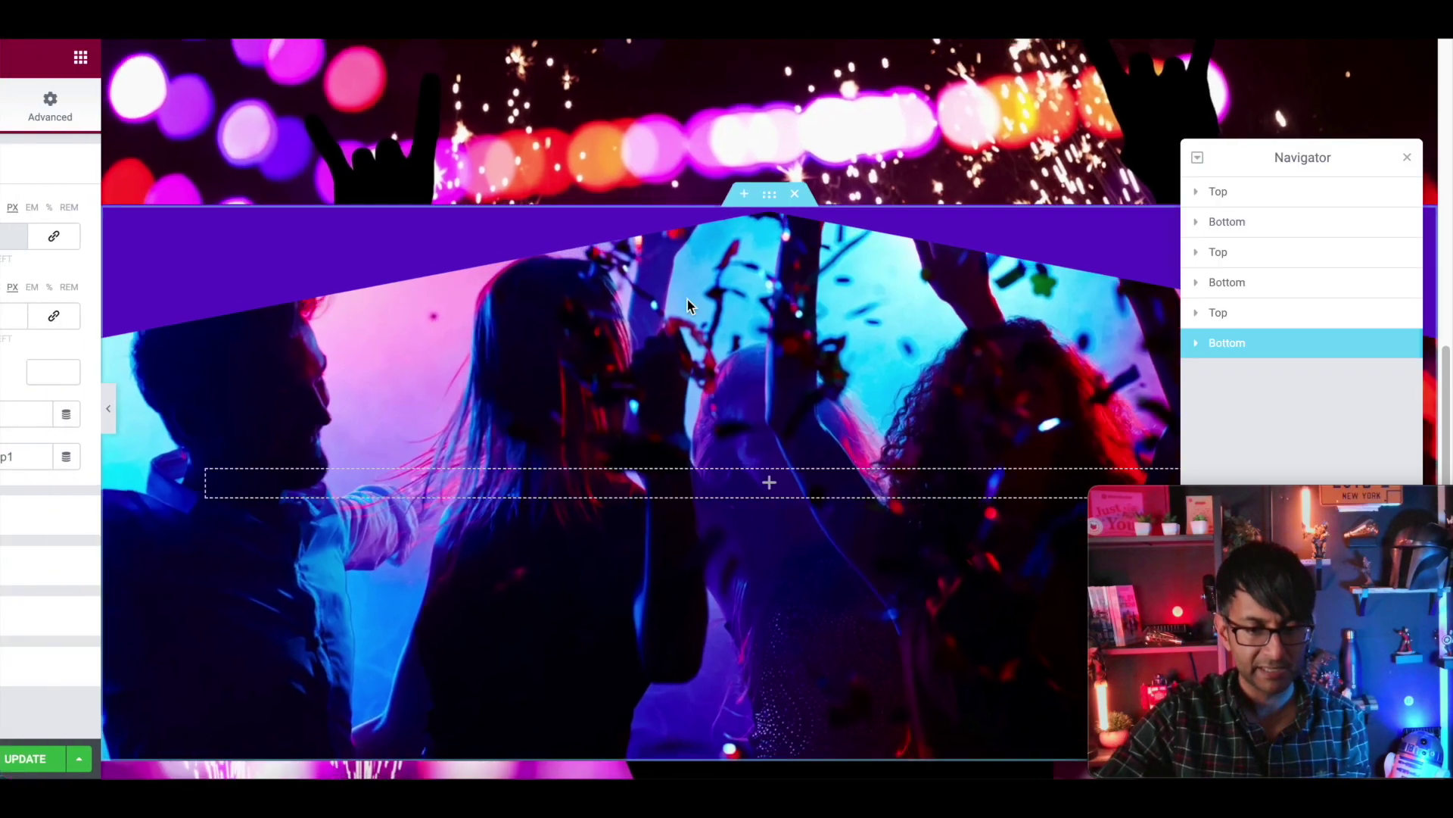
Step: Select the other Bottom section and lower its top margin to -76 px
left_click(1234, 286)
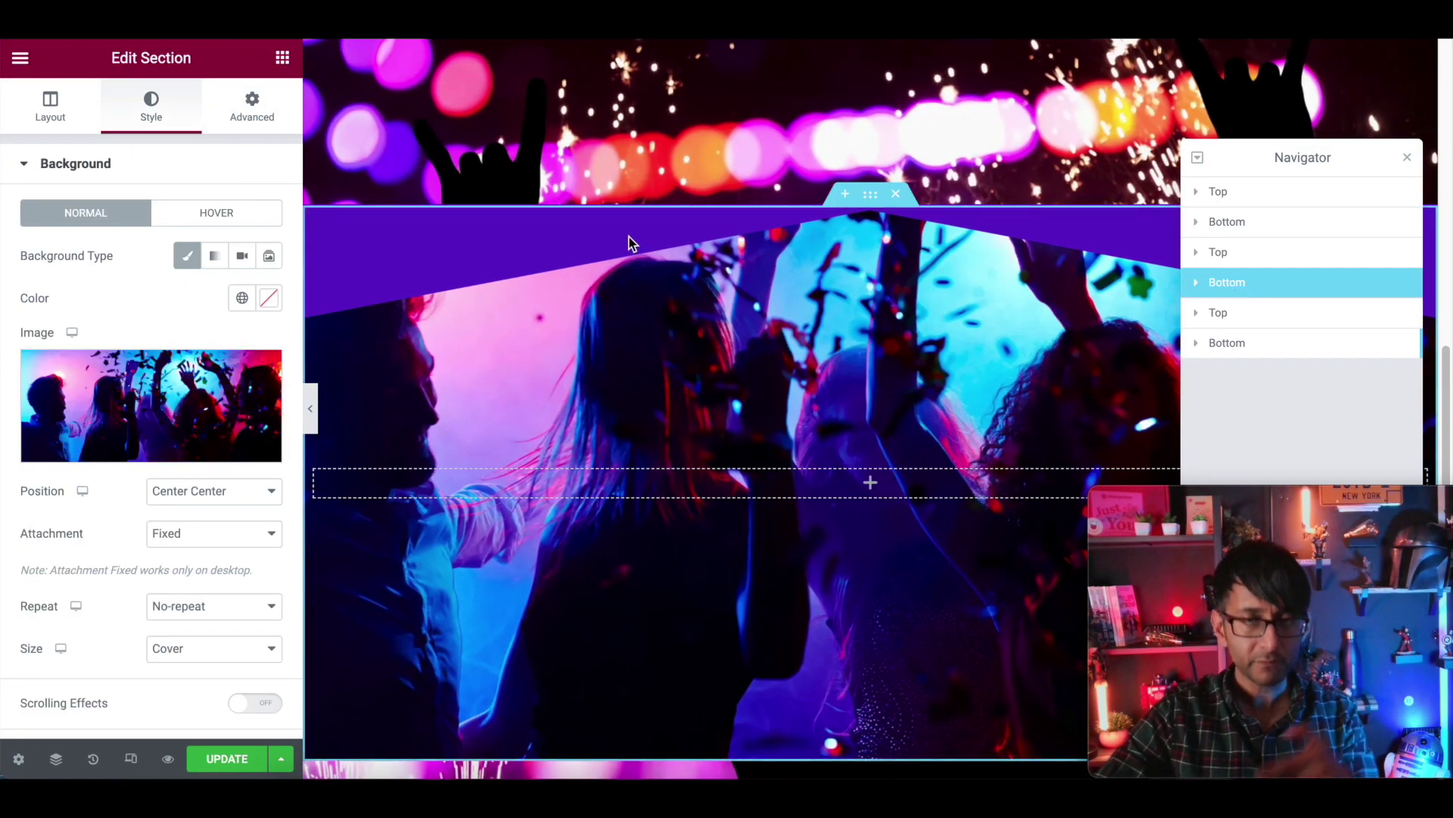
left_click(266, 116)
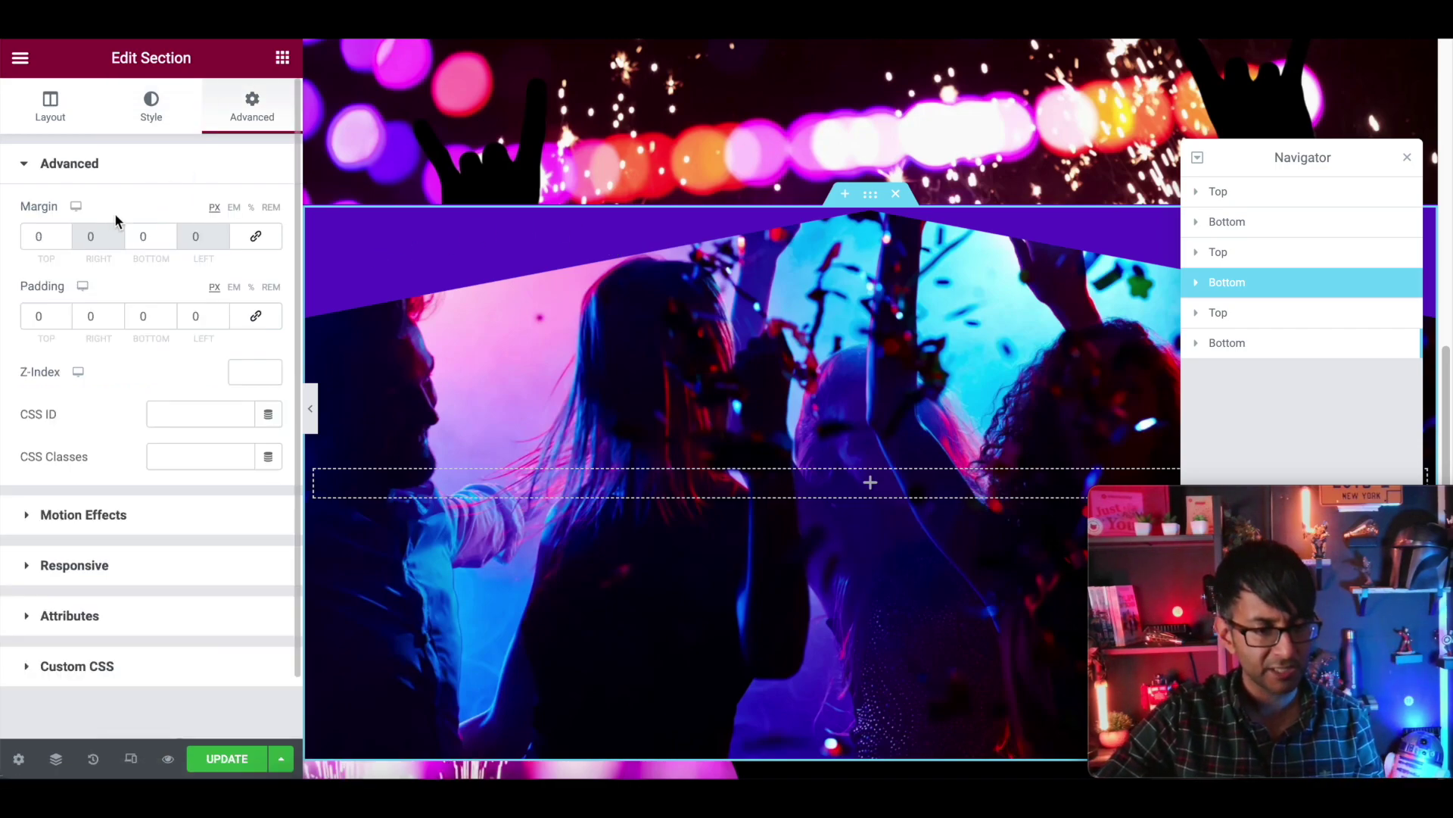
left_click_drag(65, 241, 64, 241)
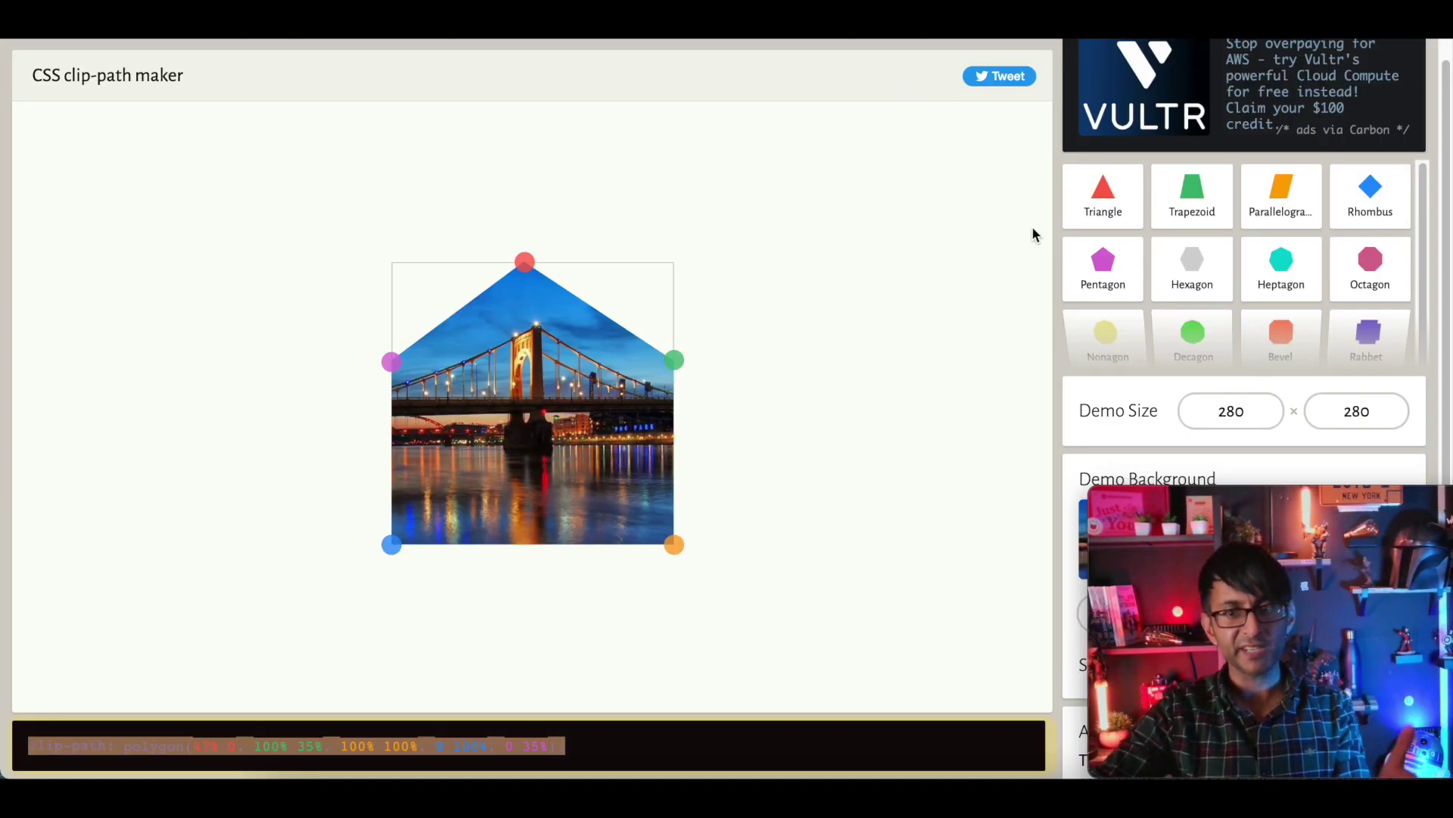
Step: Apply Clippy's Heptagon preset and drag the teal, grey, purple and orange points inward
scroll(1355, 280, "down", 2)
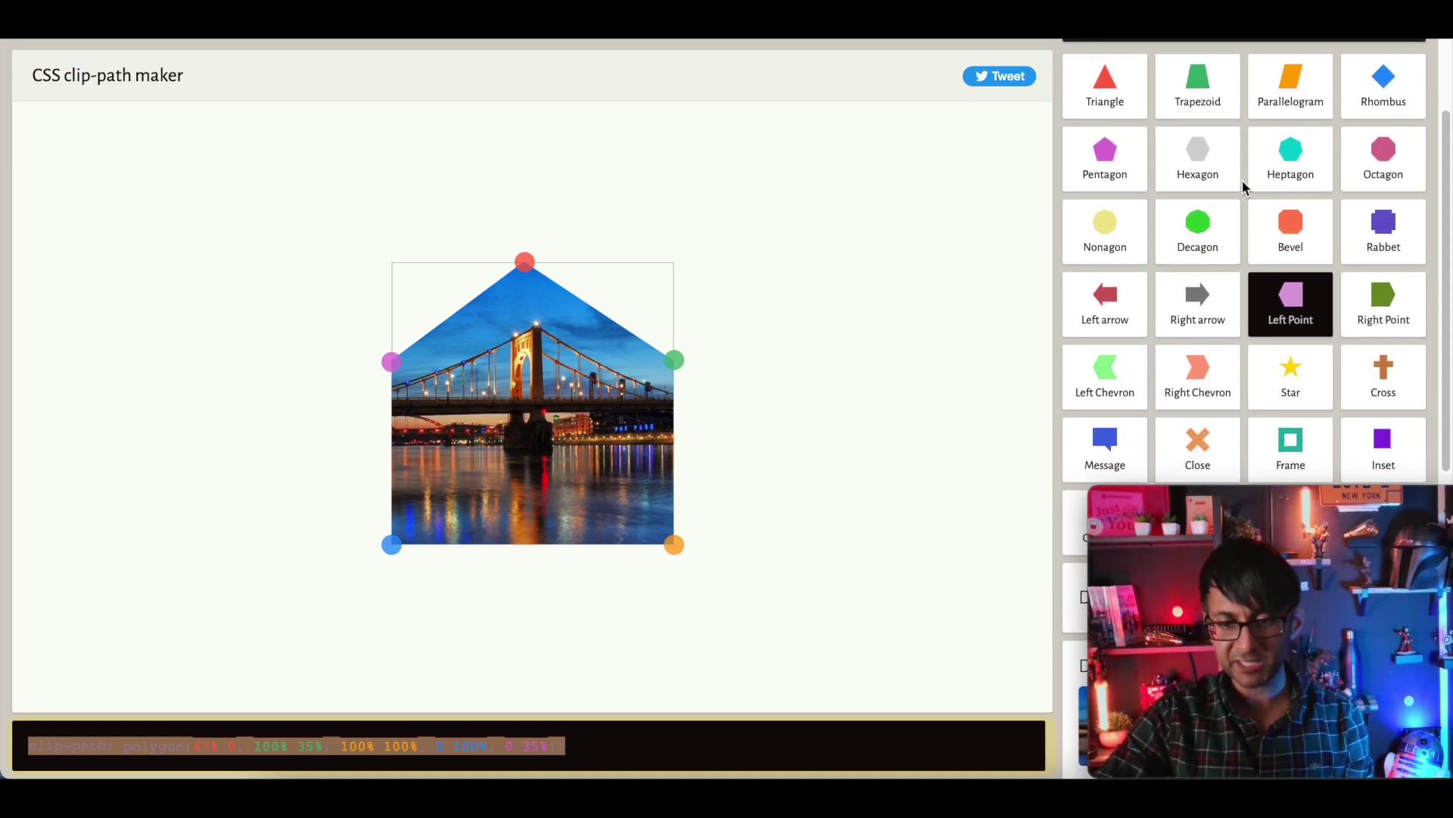
left_click(1319, 155)
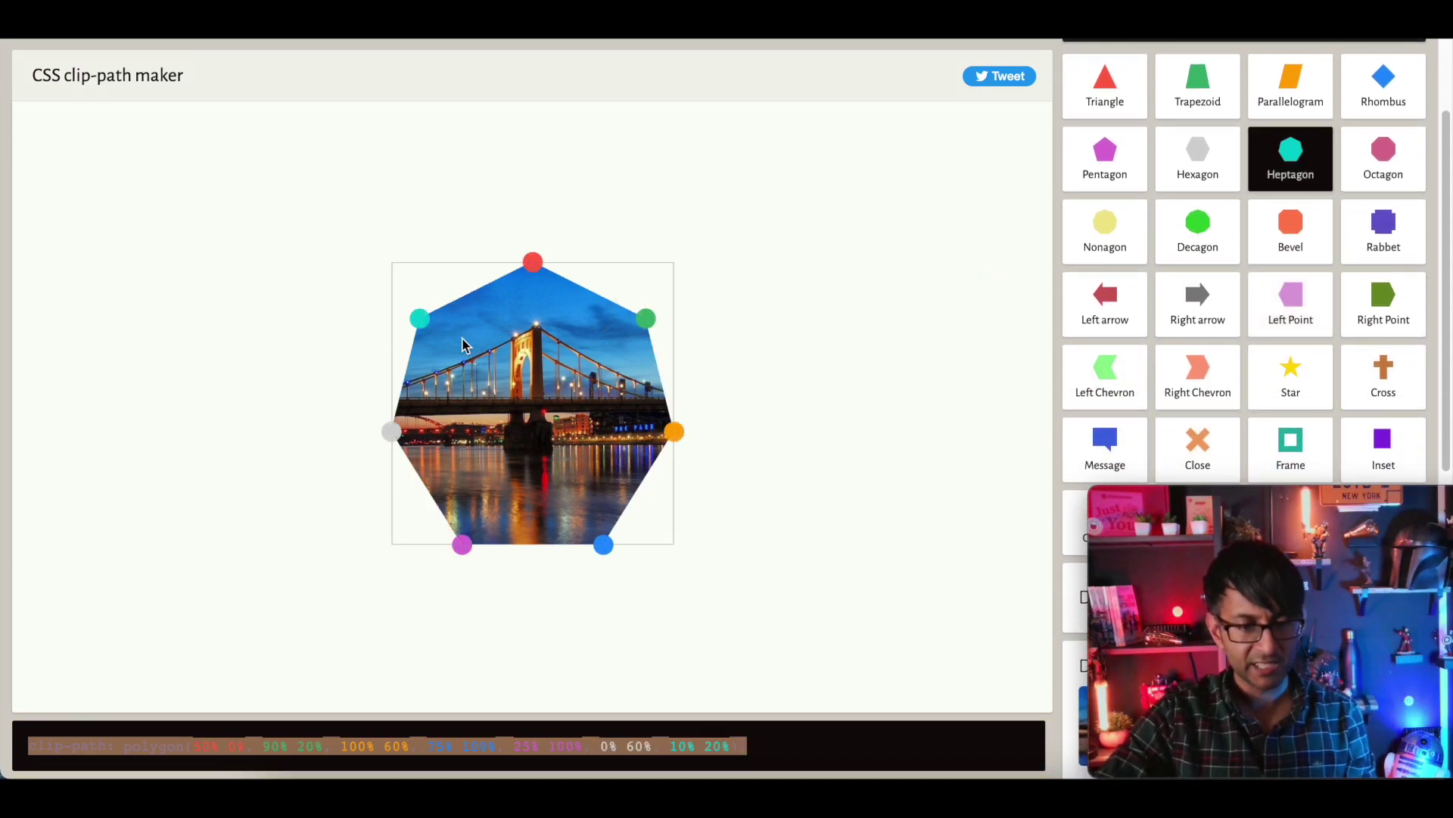
left_click_drag(421, 318, 391, 281)
left_click_drag(391, 432, 535, 383)
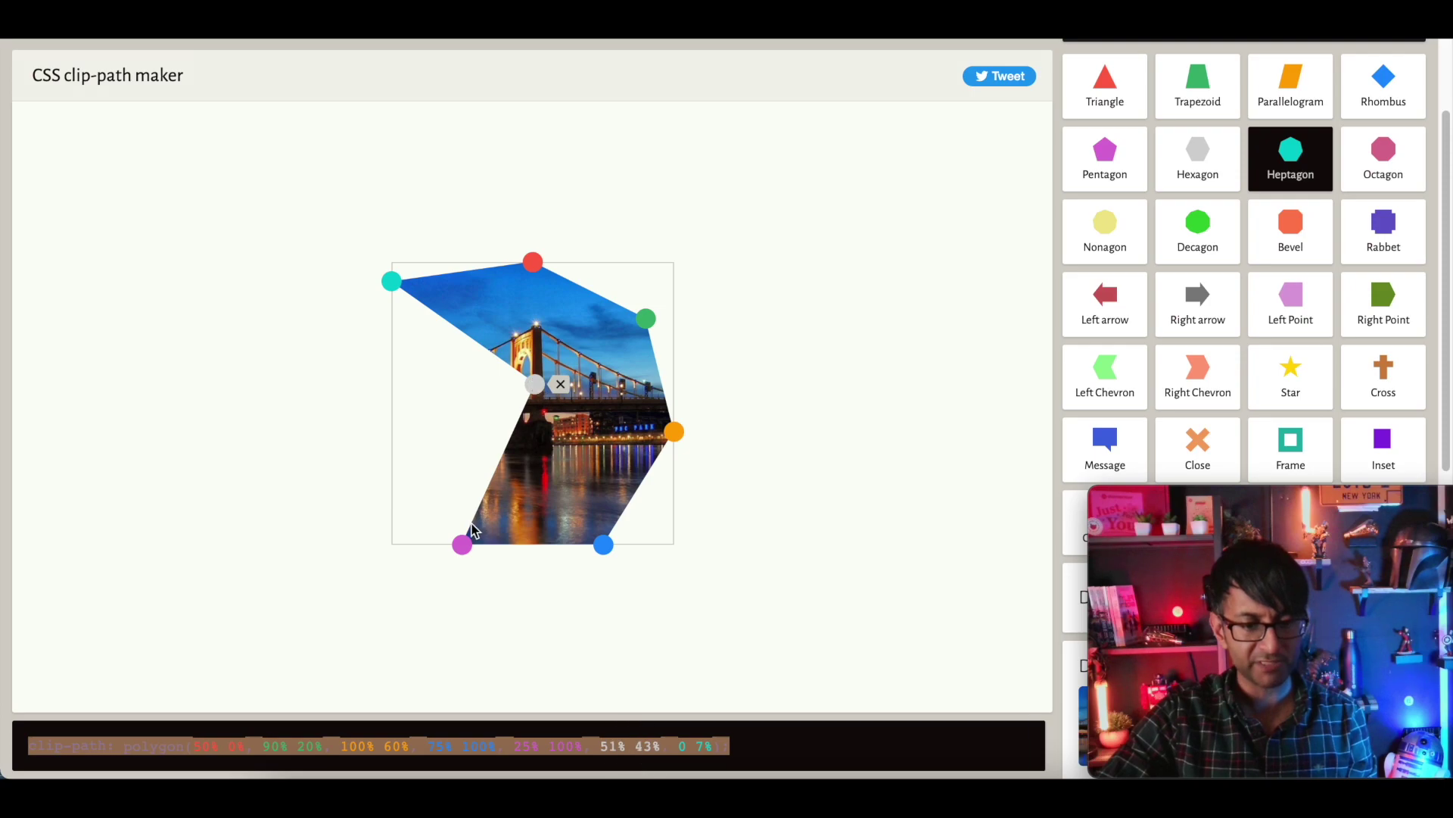
left_click_drag(462, 544, 552, 526)
left_click_drag(674, 431, 636, 403)
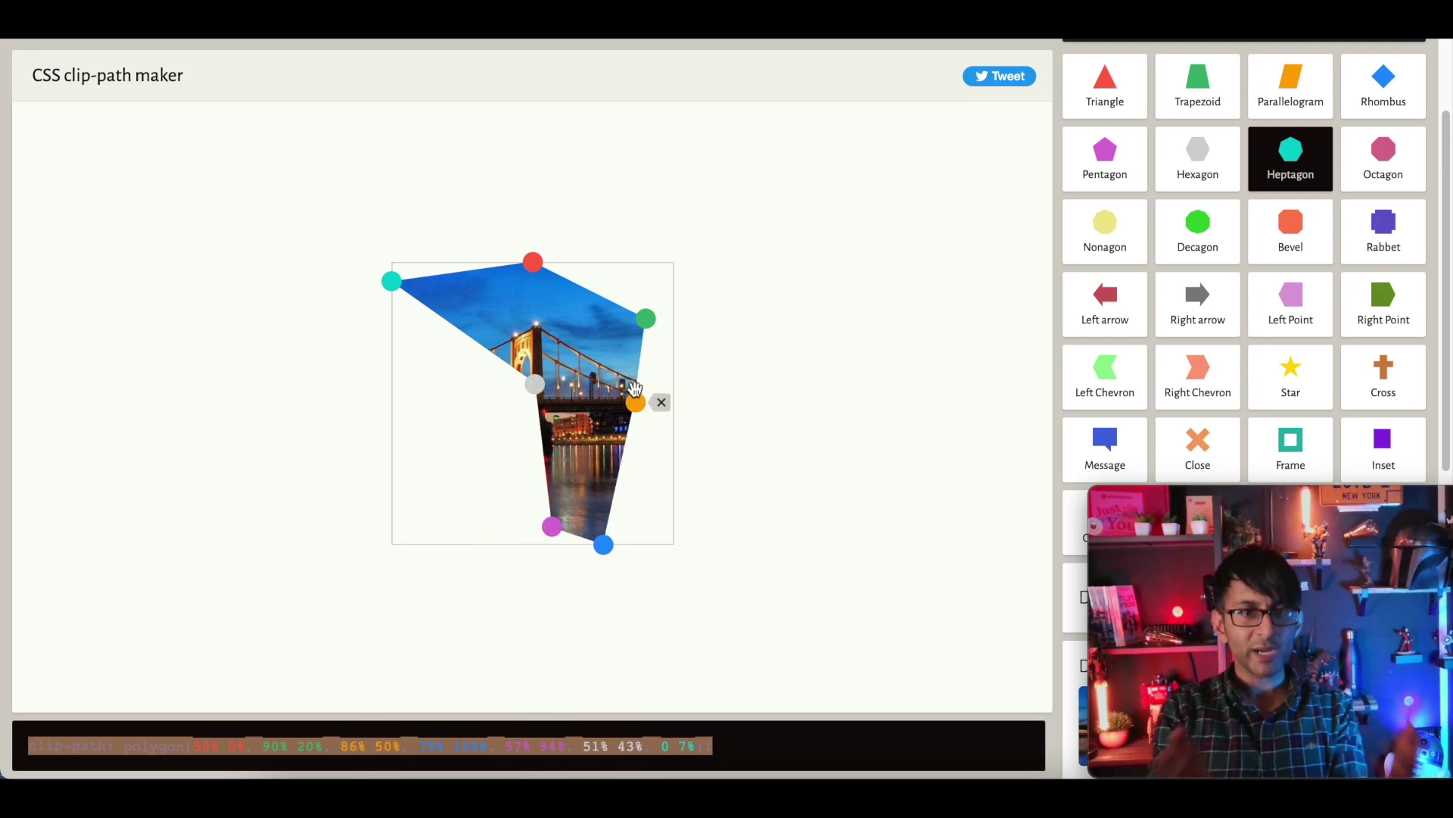